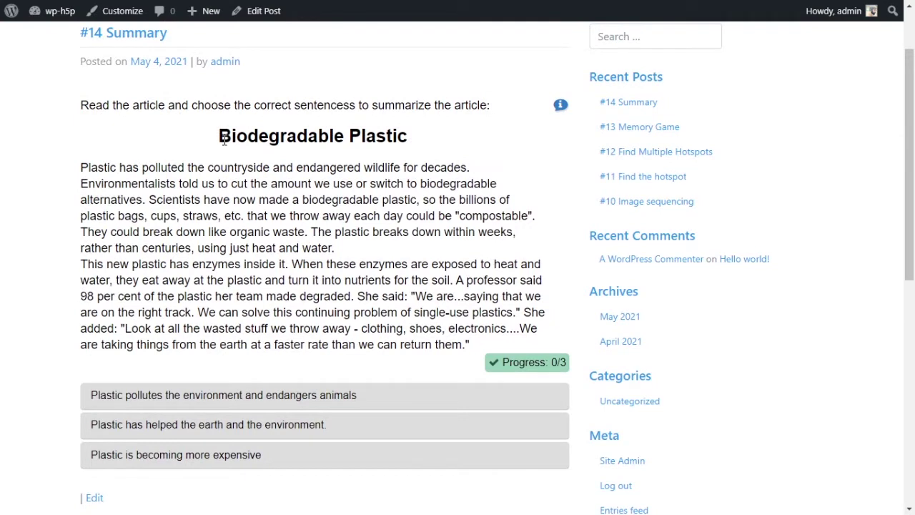
Step: Examine the Biodegradable Plastic article, its instruction line and the first set of answer statements in the #14 Summary post
left_click_drag(219, 136, 469, 345)
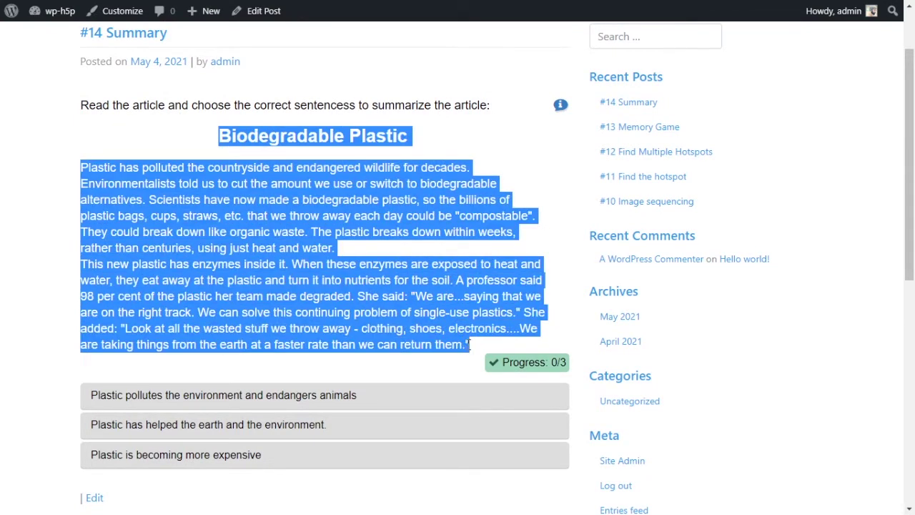
scroll(429, 345, "down", 1)
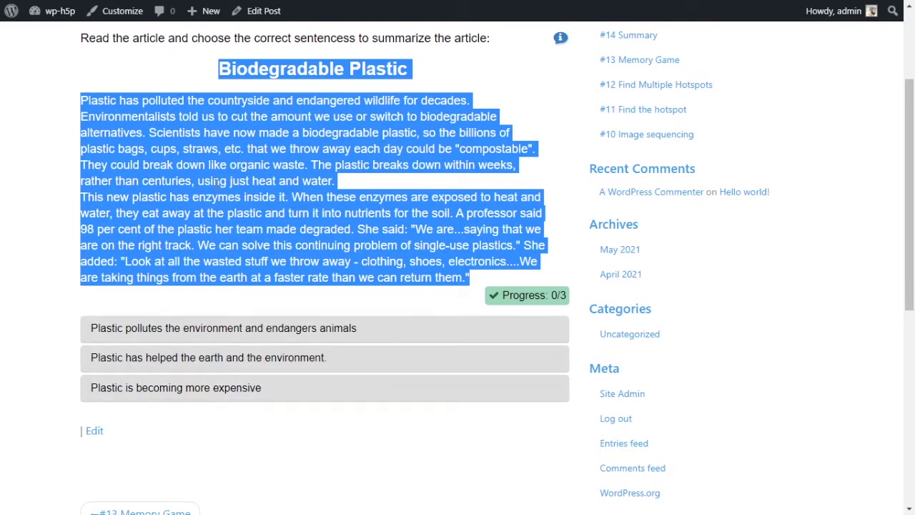
scroll(216, 183, "up", 1)
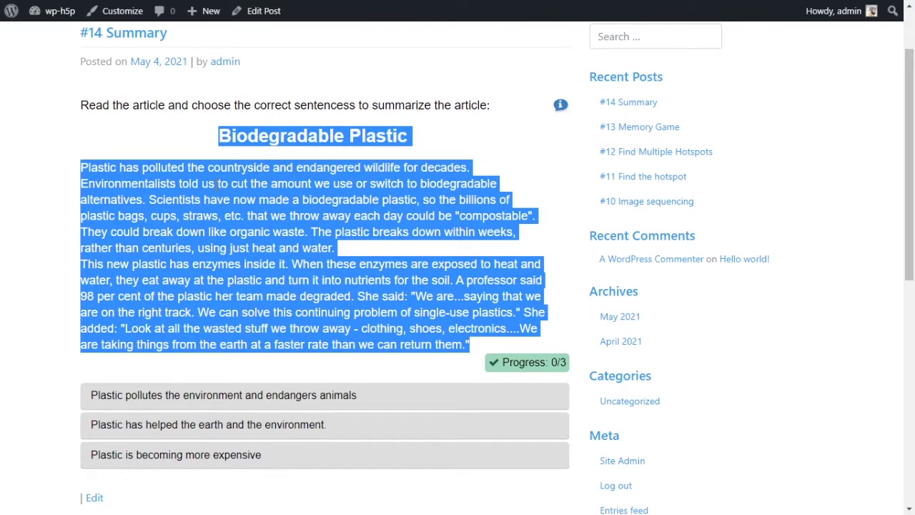
left_click(143, 201)
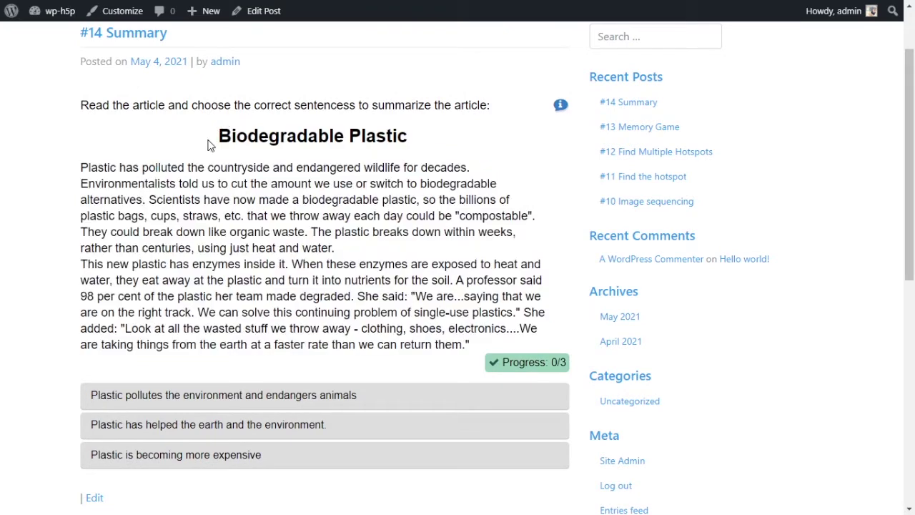
left_click_drag(212, 143, 495, 345)
scroll(392, 348, "down", 1)
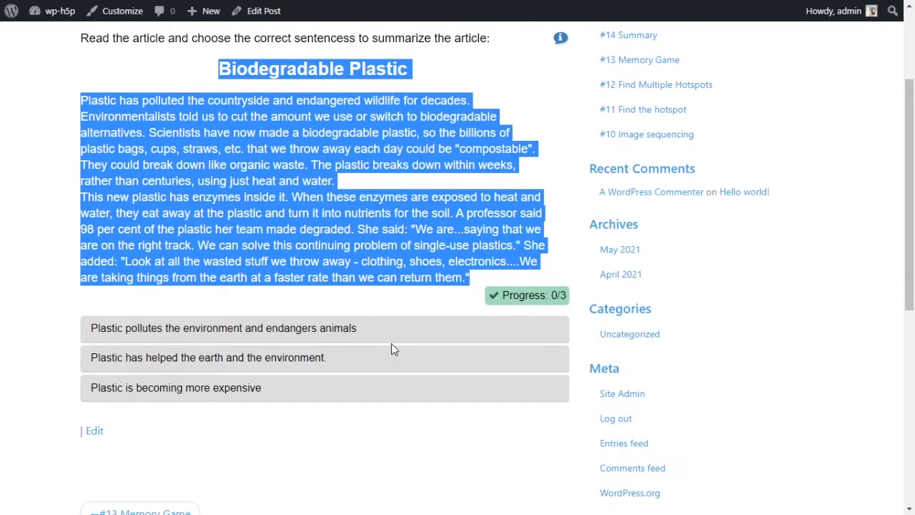
left_click_drag(581, 404, 48, 302)
left_click(45, 317)
scroll(67, 305, "up", 1)
left_click_drag(81, 105, 482, 106)
left_click(97, 234)
scroll(141, 311, "down", 1)
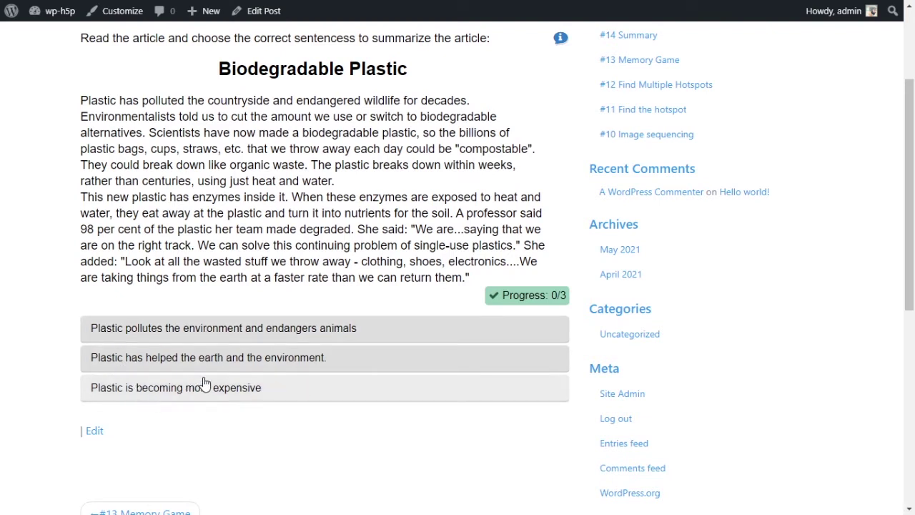
Step: Answer the first two sets with "Plastic pollutes the environment and endangers animals" and "Scientists have made a new compostable plastic"
left_click(149, 328)
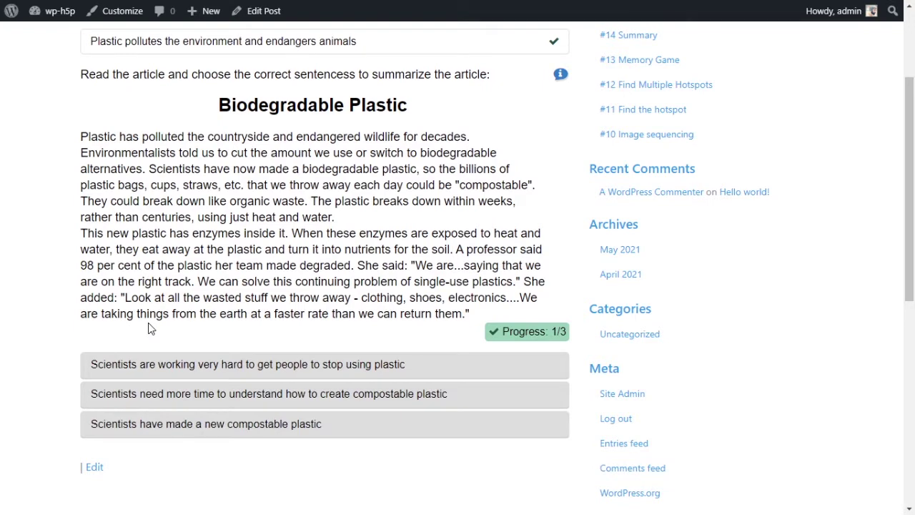
left_click_drag(55, 357, 112, 380)
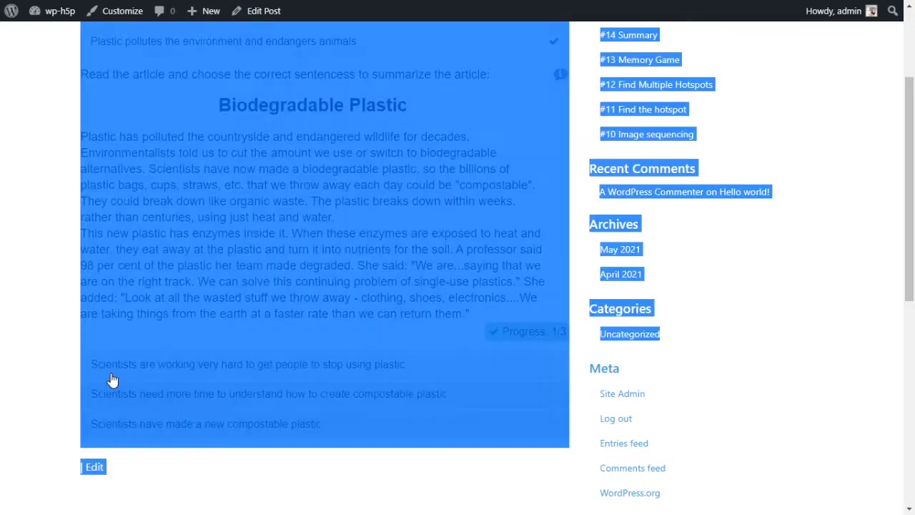
left_click(44, 354)
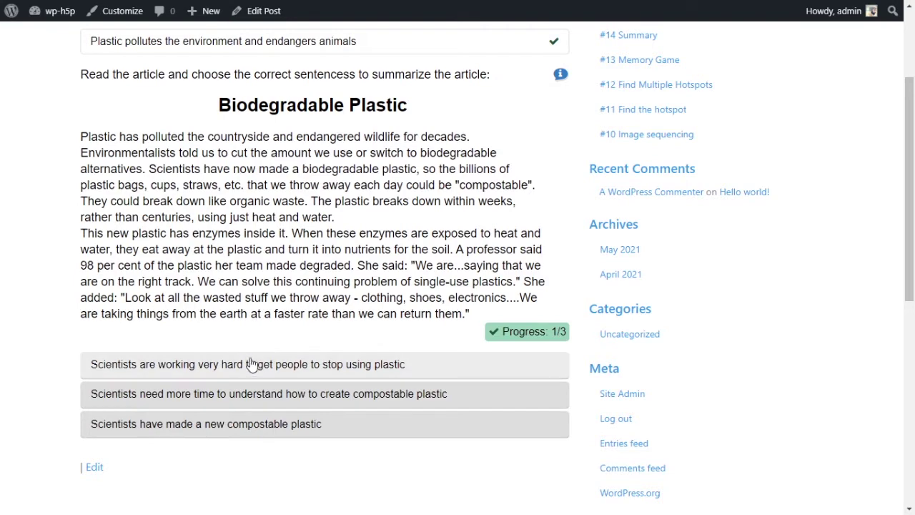
left_click(436, 421)
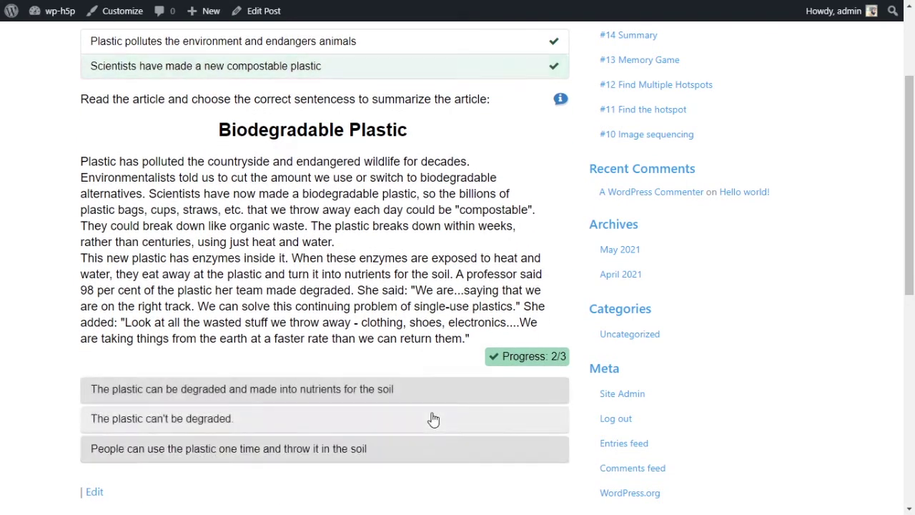
Step: Answer the last set with "The plastic can't be degraded.", followed by "The plastic can be degraded and made into nutrients for the soil"
scroll(413, 329, "down", 1)
scroll(413, 329, "down", 1)
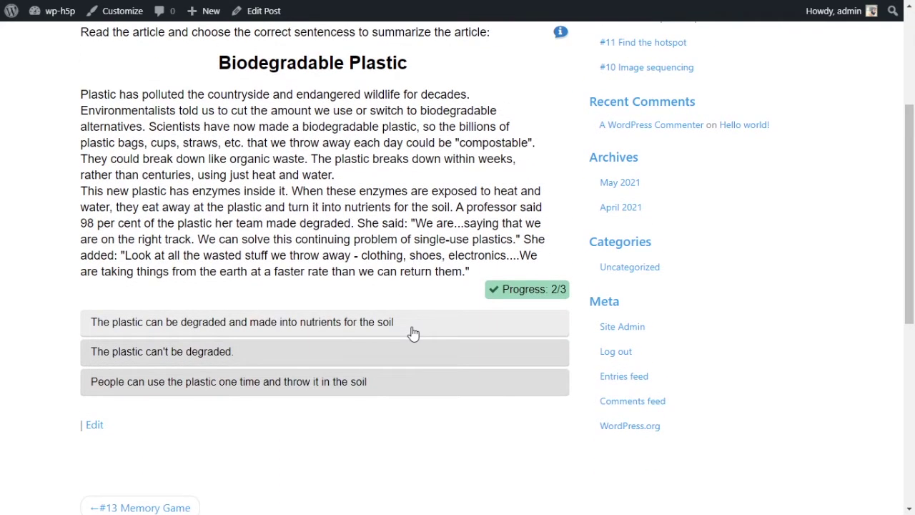
scroll(413, 332, "up", 2)
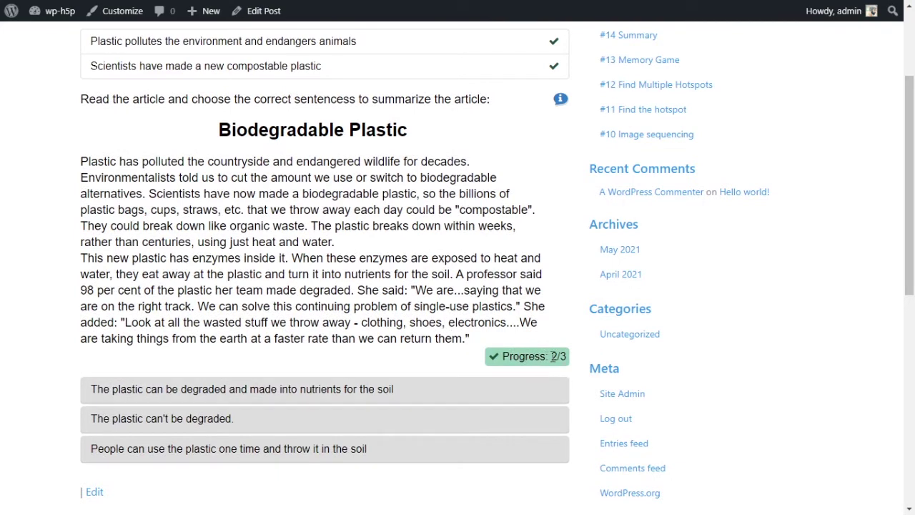
left_click_drag(551, 356, 567, 357)
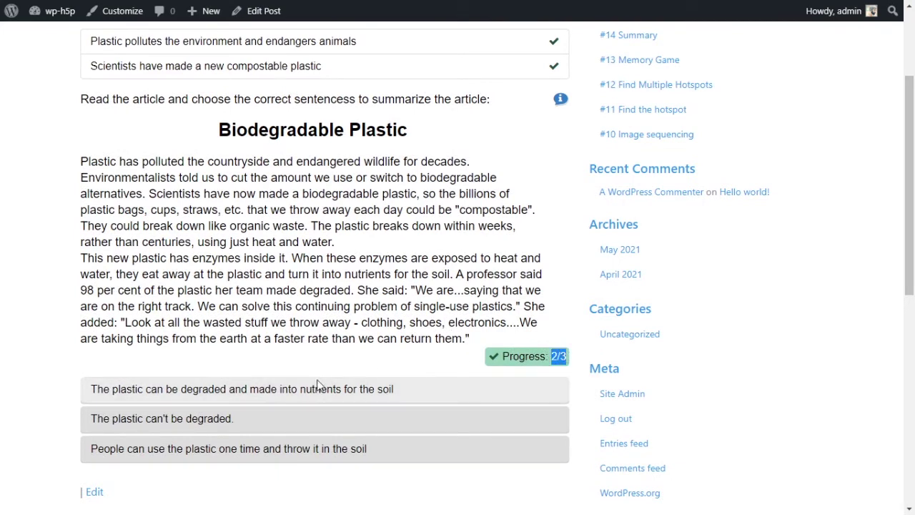
left_click(257, 430)
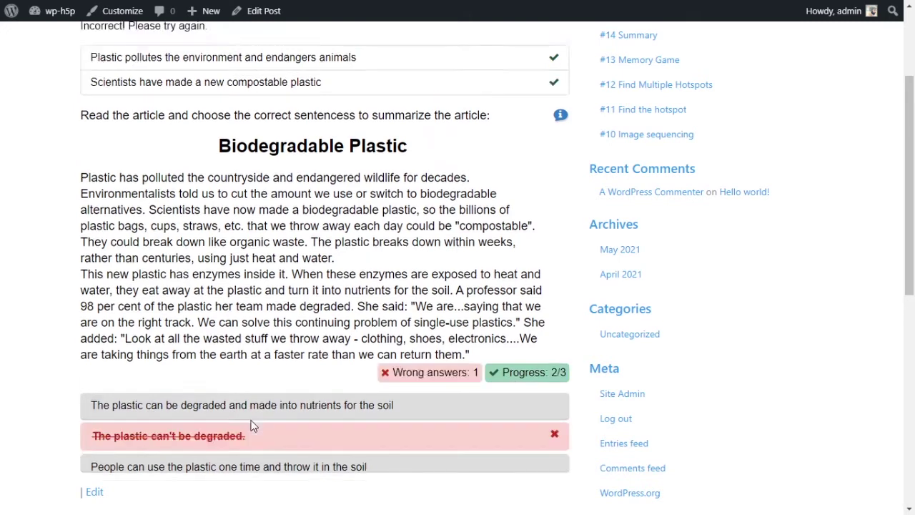
left_click(386, 394)
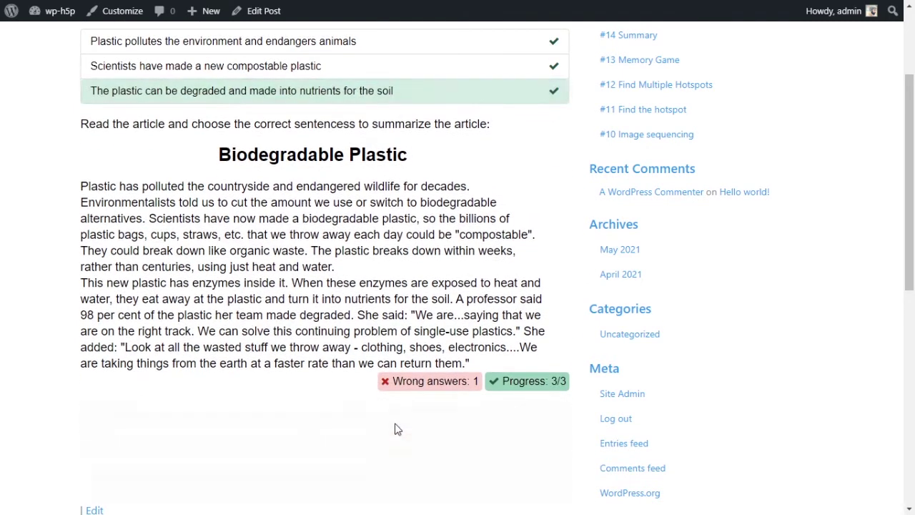
Step: Review the finished summary task's score, wrong-answer count and progress
scroll(397, 336, "up", 3)
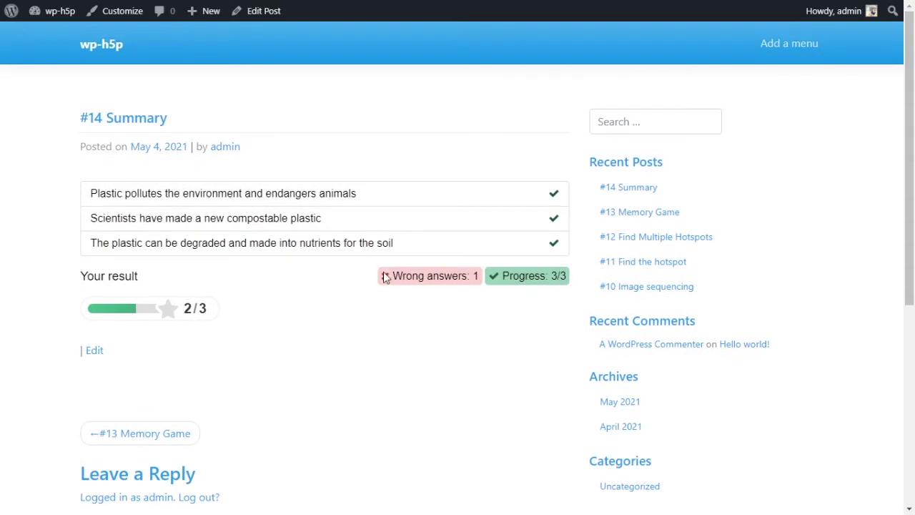
left_click_drag(393, 279, 473, 315)
left_click(473, 315)
left_click_drag(93, 280, 264, 325)
left_click(264, 324)
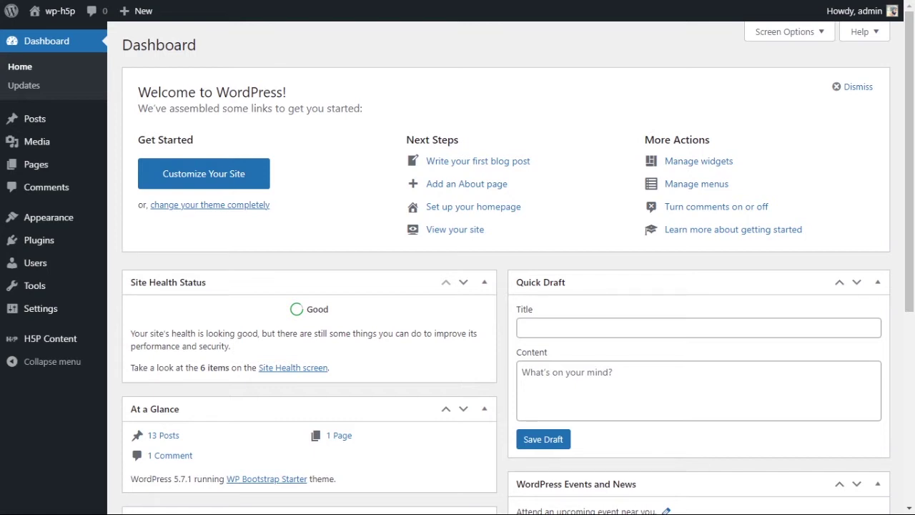
Step: Start a new H5P content item from the WordPress dashboard using the Summary content type
mouse_move(50, 338)
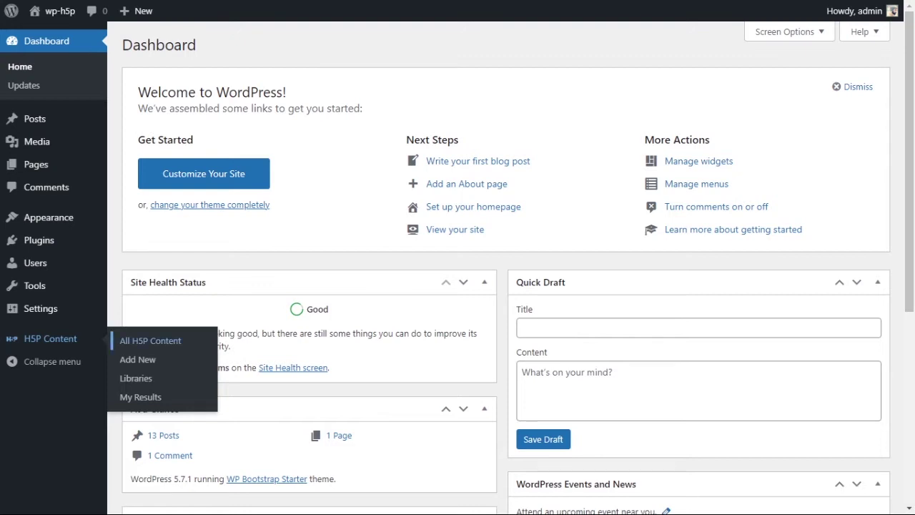
left_click(143, 365)
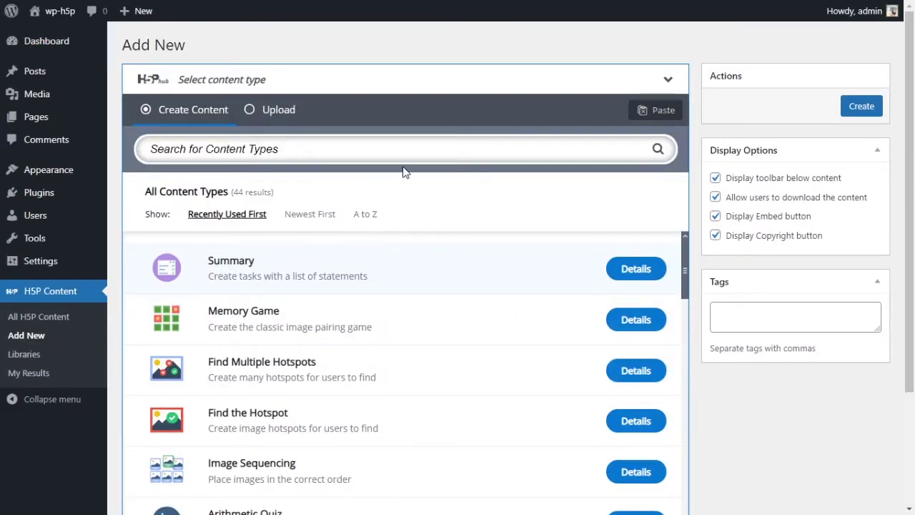
left_click(407, 155)
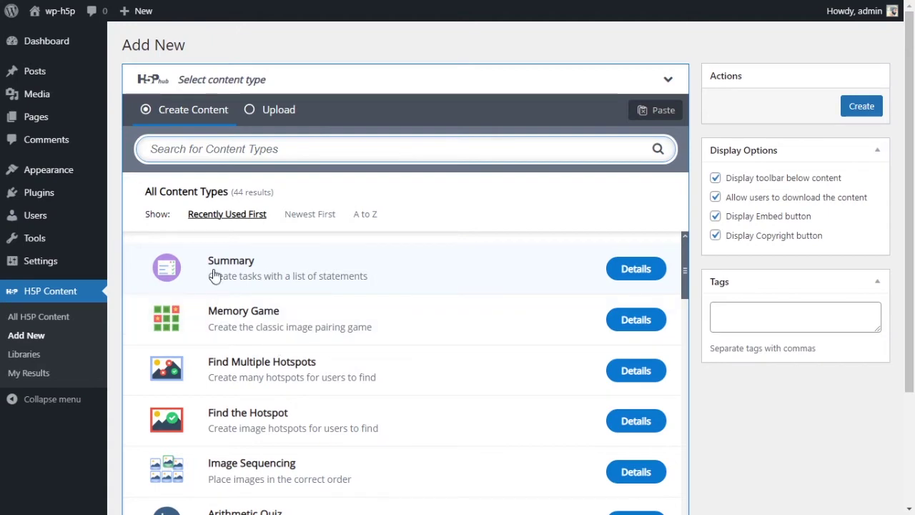
scroll(598, 308, "down", 3)
scroll(598, 307, "down", 7)
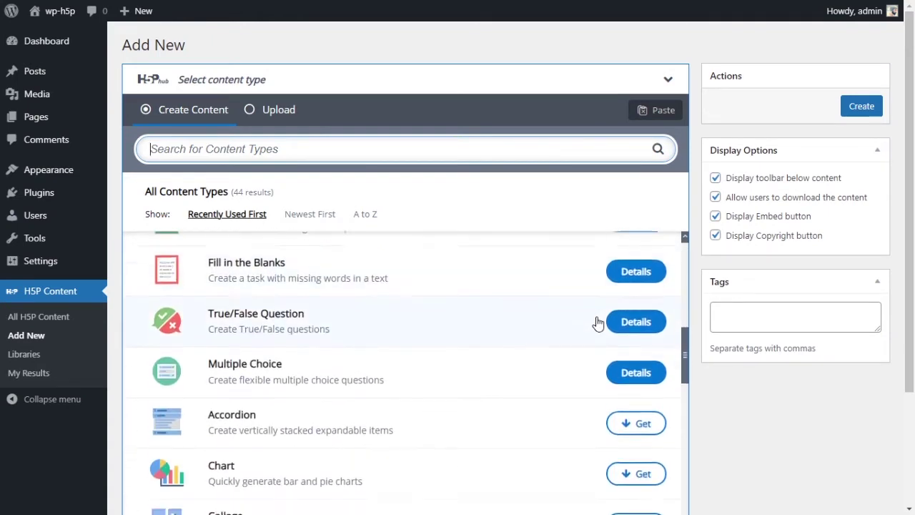
scroll(572, 334, "up", 10)
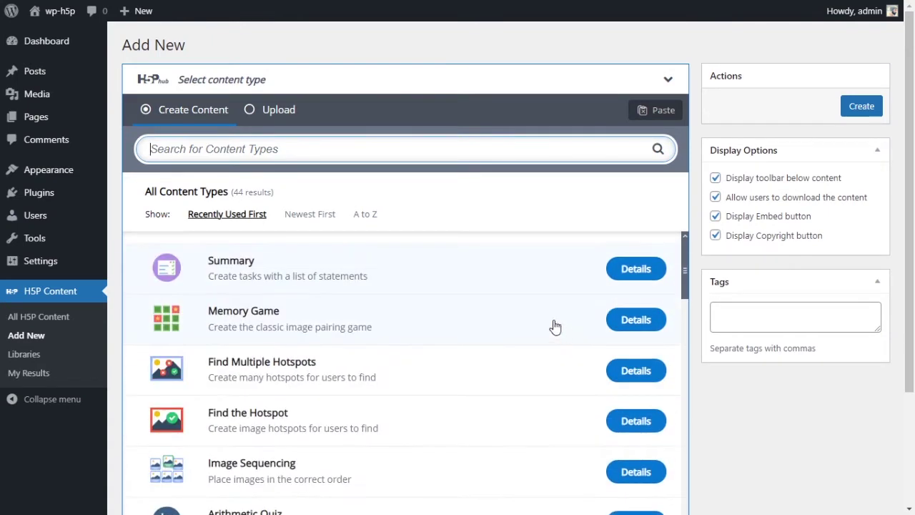
left_click(343, 270)
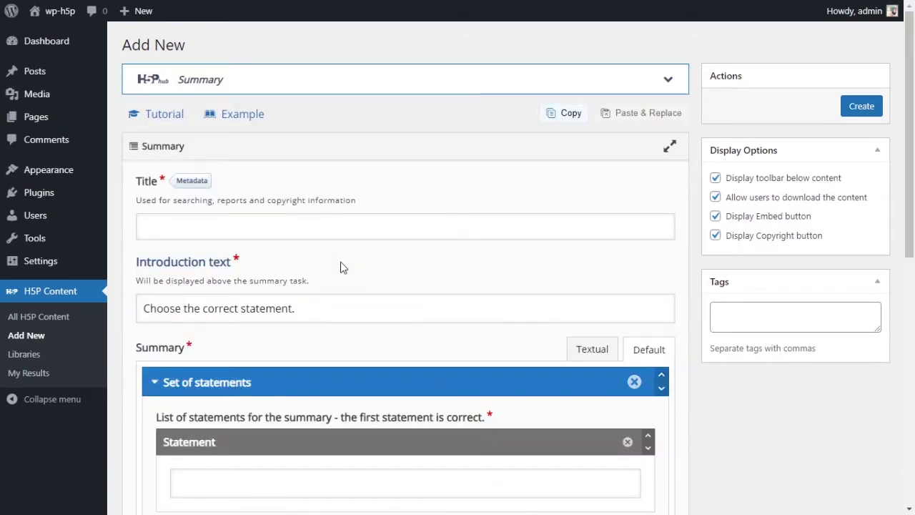
Step: Enter "Summary" as the title of the new content
left_click(324, 230)
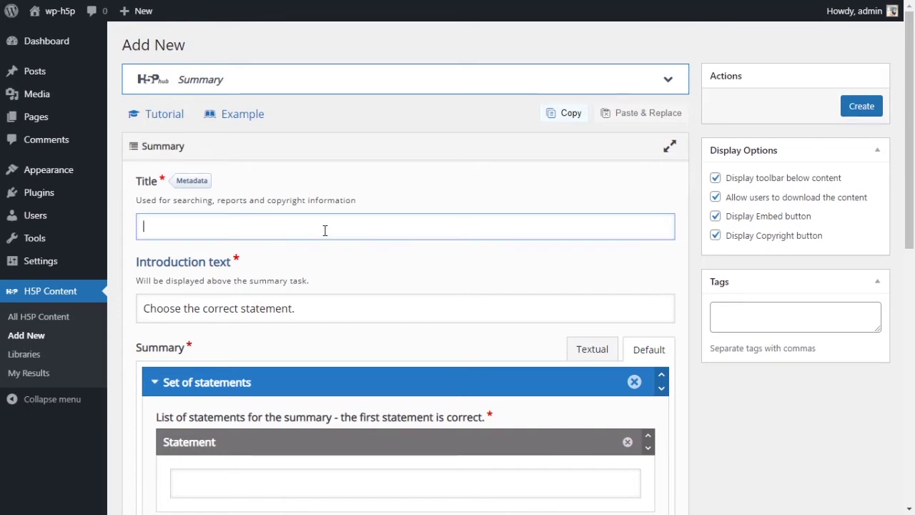
type("u")
type("Summary")
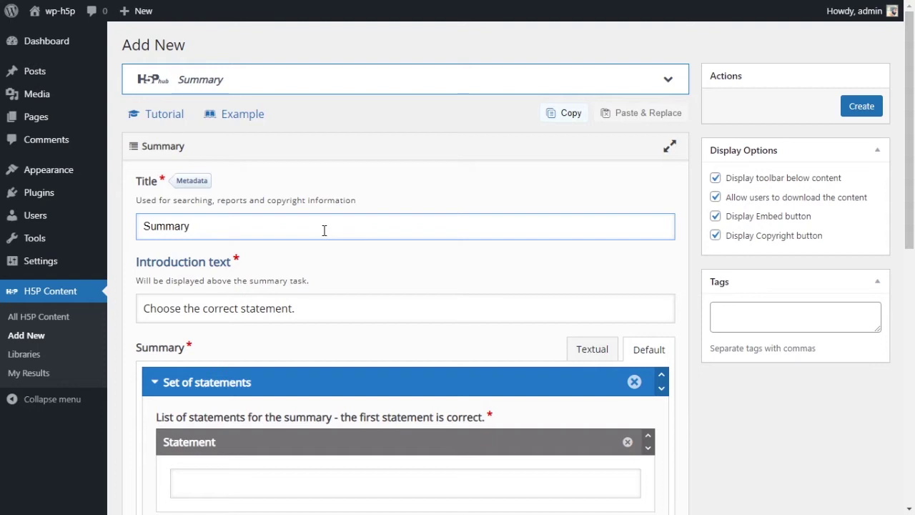
Step: Replace the default introduction text with "Read the article and choose the correct sentencess to summarize the article:" and add blank lines below it
left_click(259, 306)
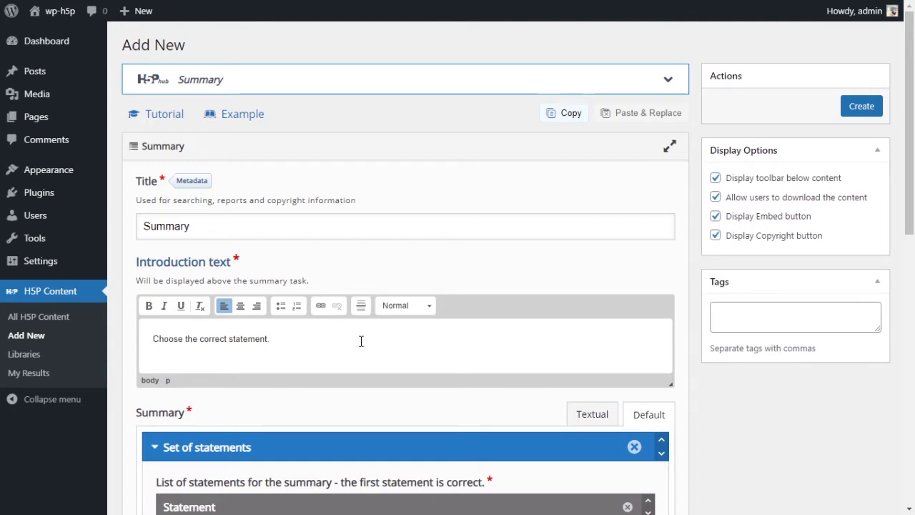
key("ctrl+a")
key("BackSpace")
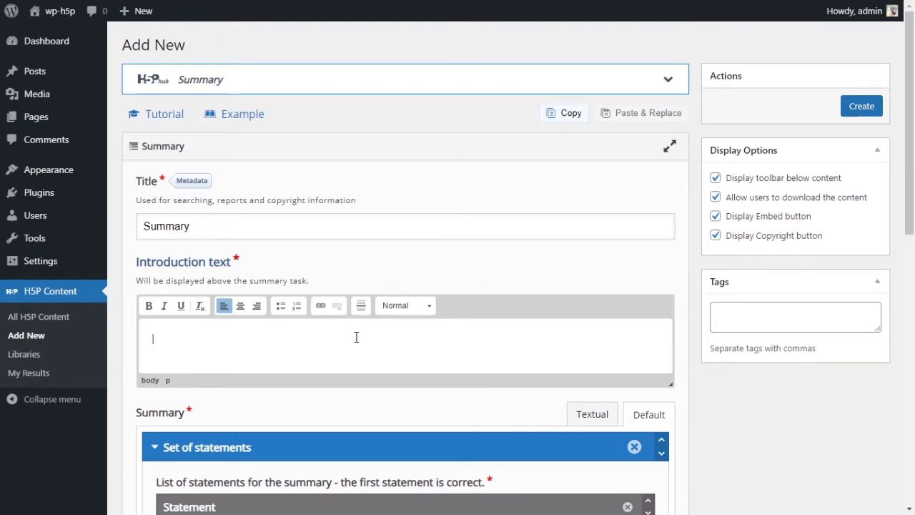
type("Re")
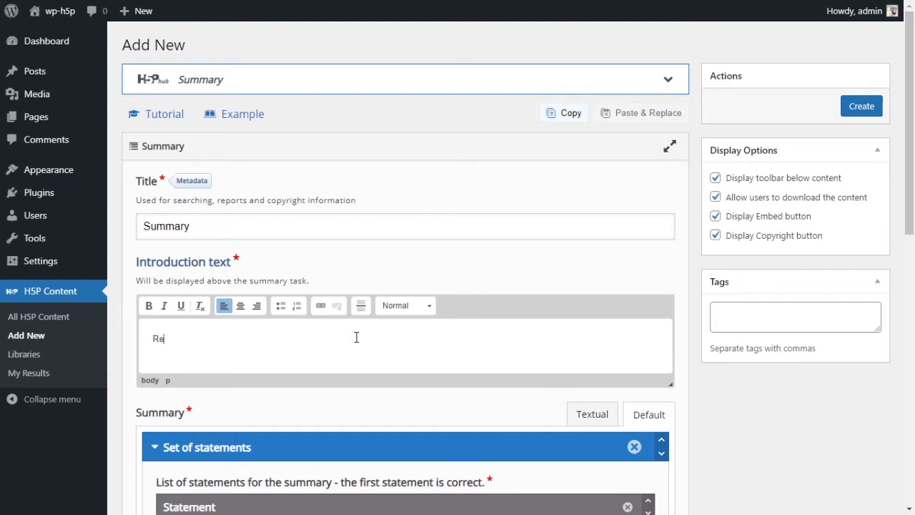
type("ad the article and ")
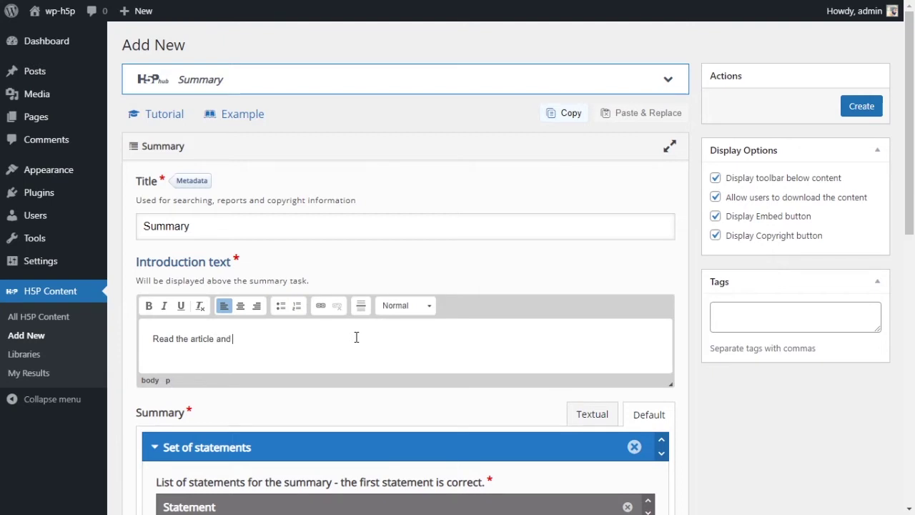
type("choose the correct ")
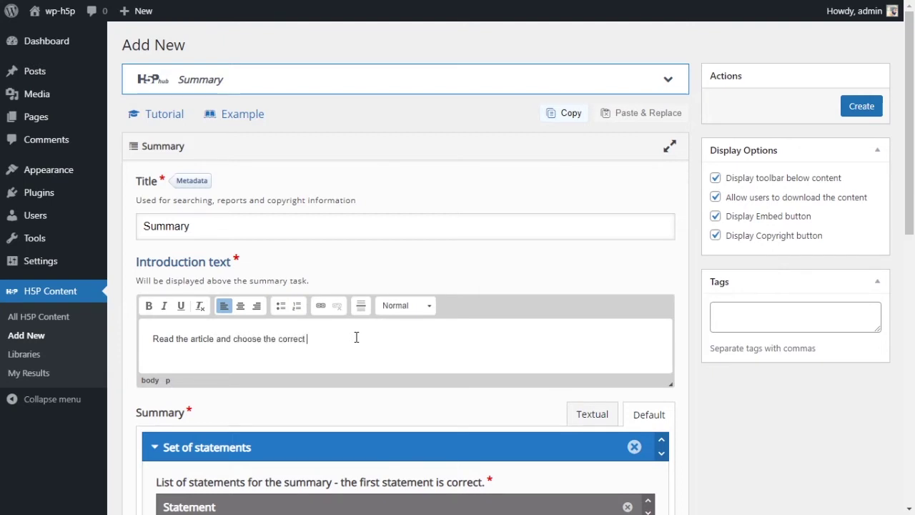
type("sente")
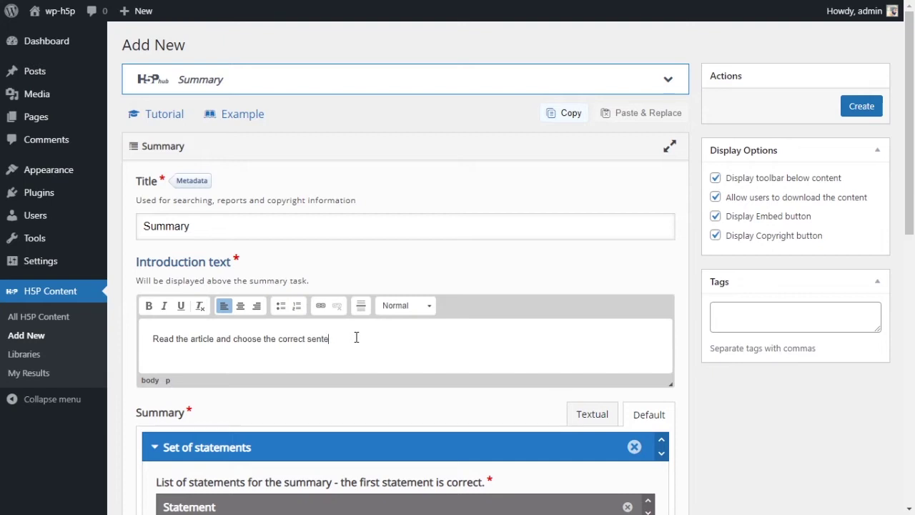
type("ncess to summarize the ar")
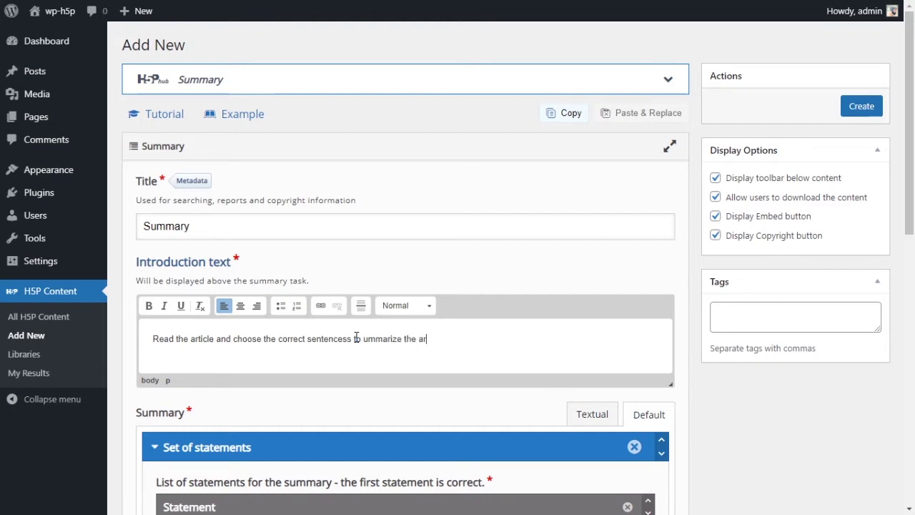
type("ticle")
left_click(363, 339)
type("s")
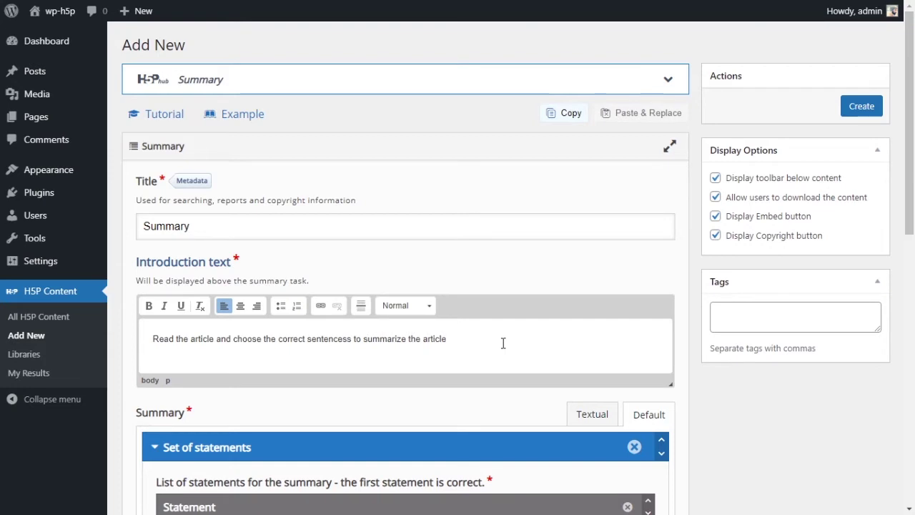
type(":")
key("Return")
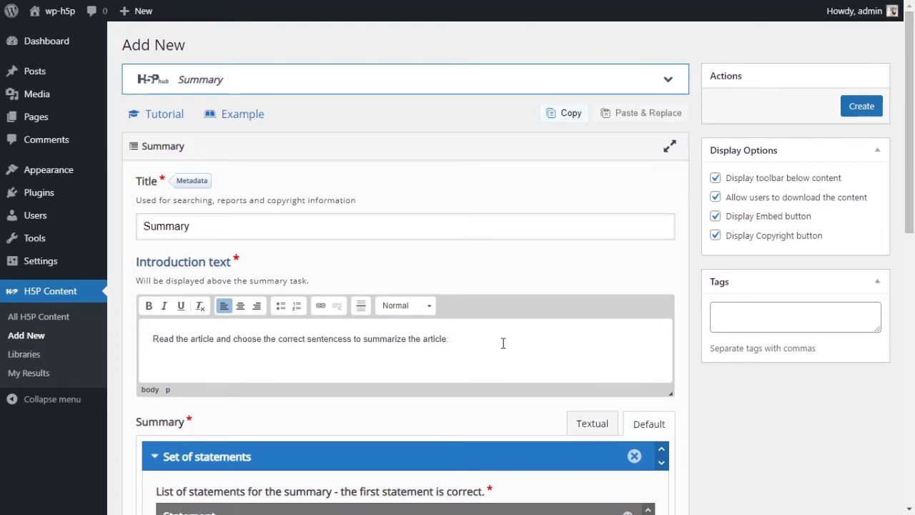
key("Return")
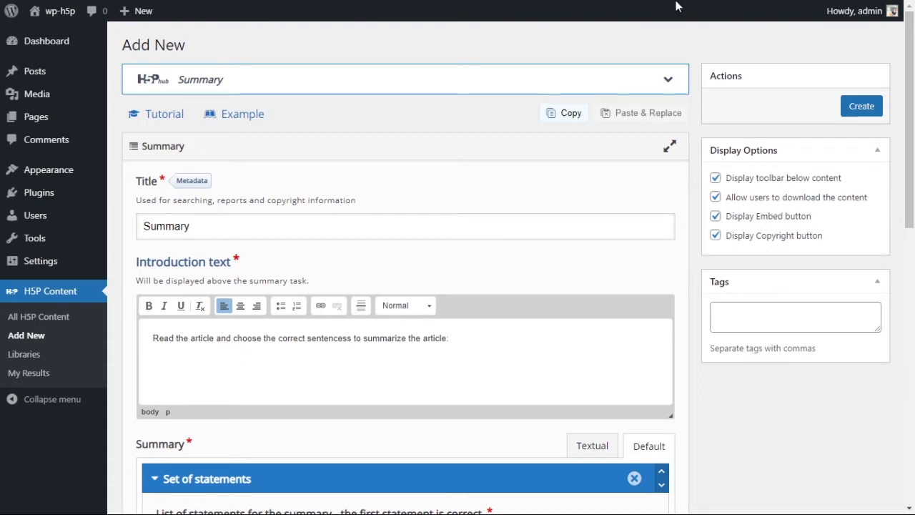
Step: Paste the two-paragraph article on biodegradable plastic below the instruction in the introduction text
key("ctrl+v")
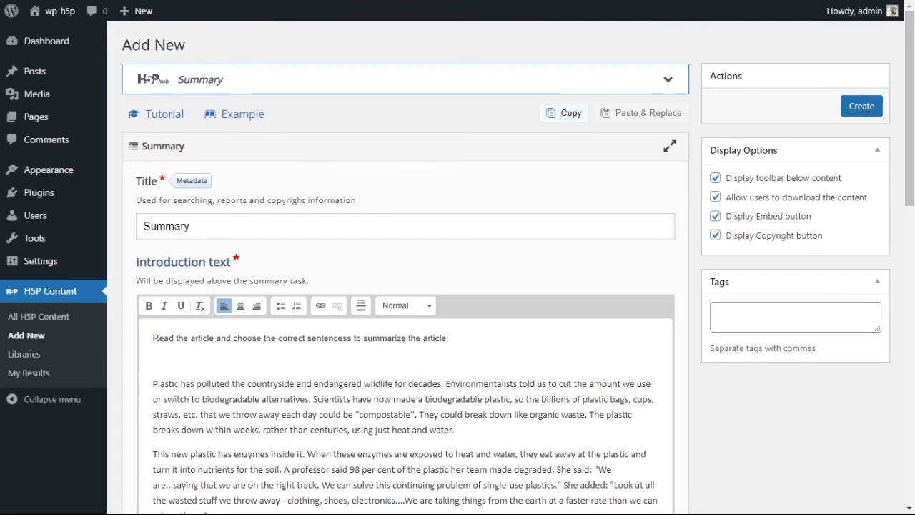
scroll(406, 343, "down", 1)
left_click(402, 301)
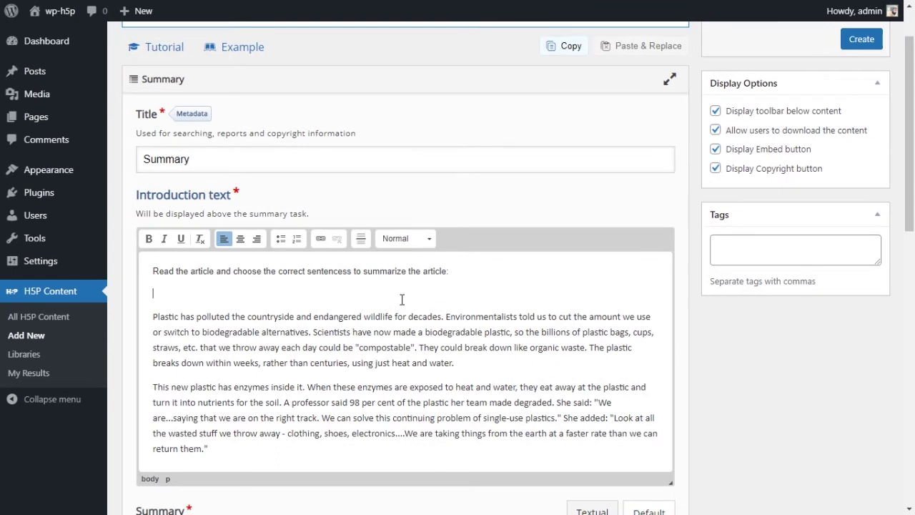
type("Biodegradable Plastic")
left_click_drag(329, 295, 151, 300)
key("ctrl+c")
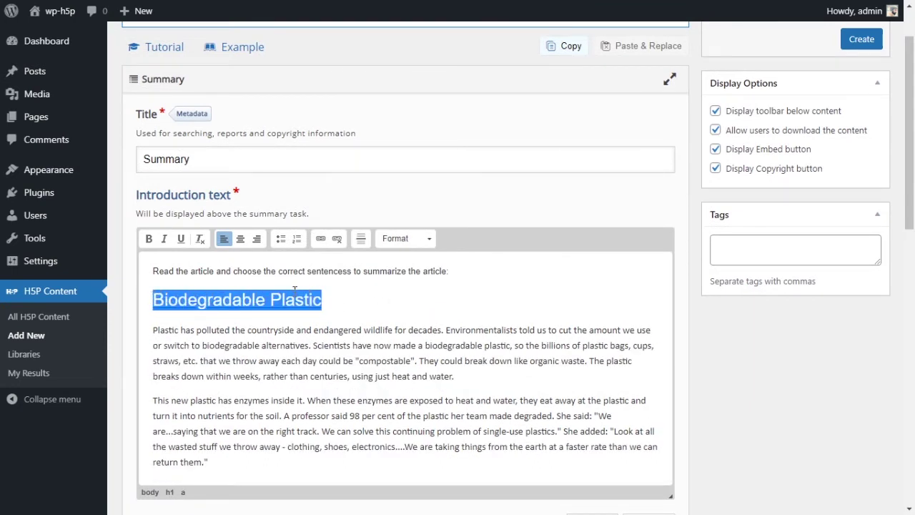
key("BackSpace")
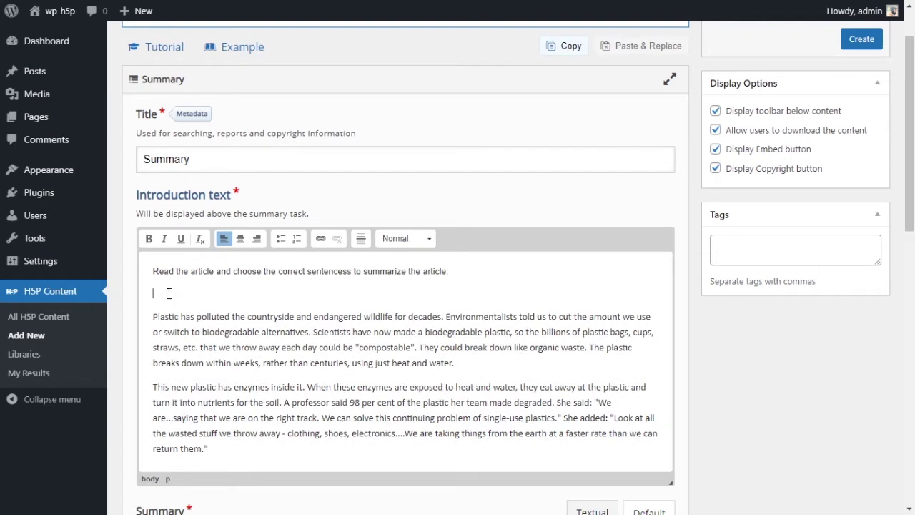
right_click(161, 291)
right_click(160, 291)
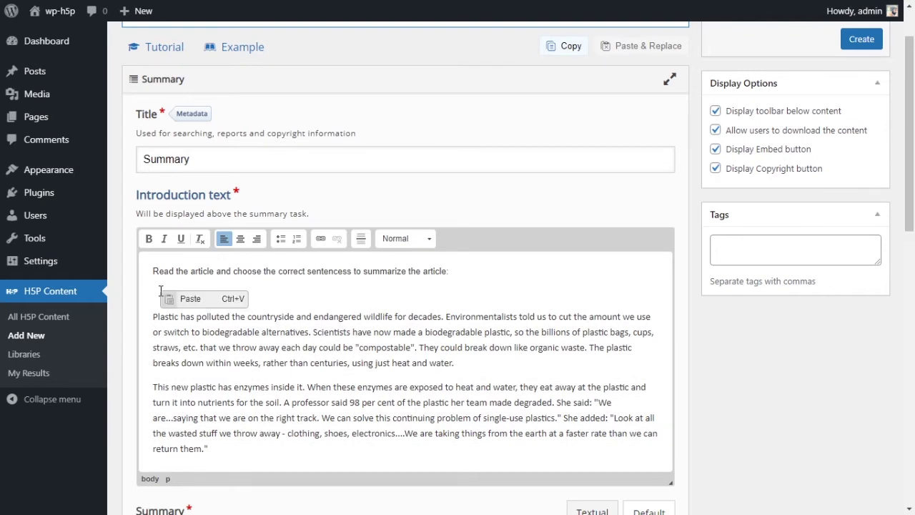
key("Escape")
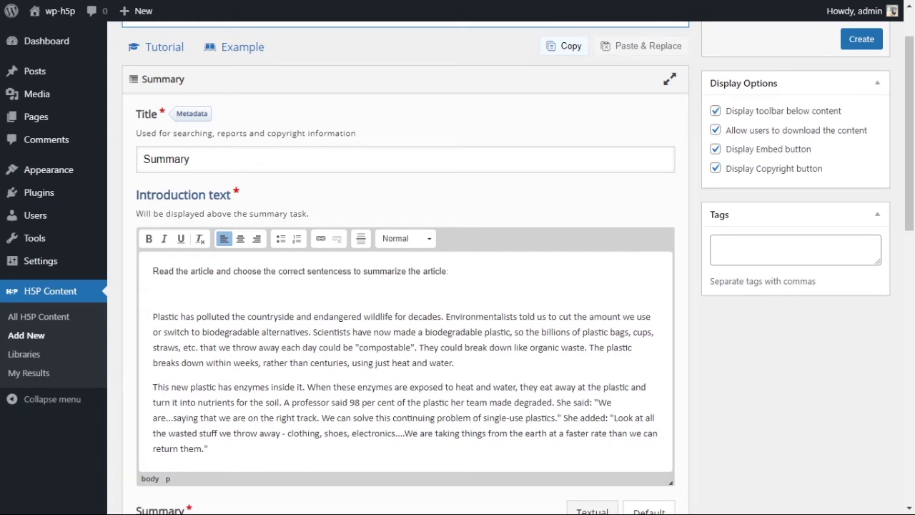
Step: Add "Biodegradable Plastic" above the article in the introduction text and format it as a bold, centred Heading 2
left_click(216, 289)
key("ctrl+v")
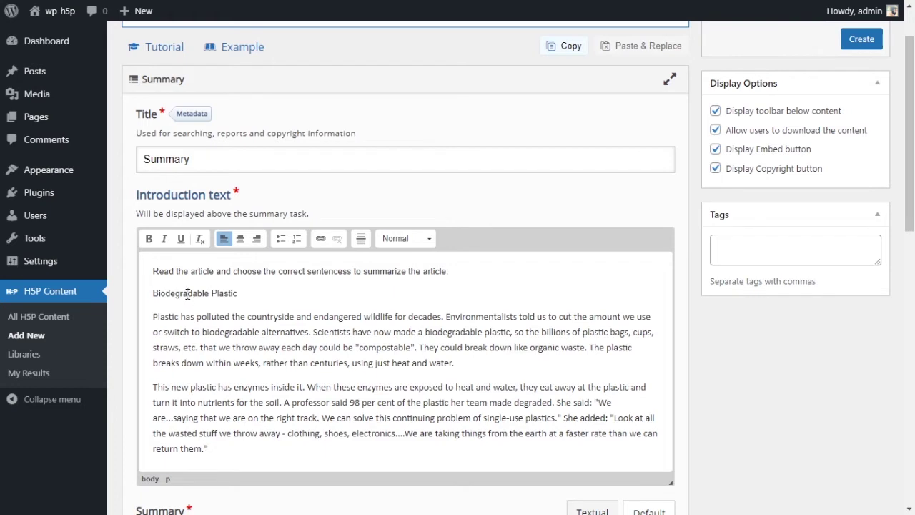
triple_click(187, 294)
left_click(149, 239)
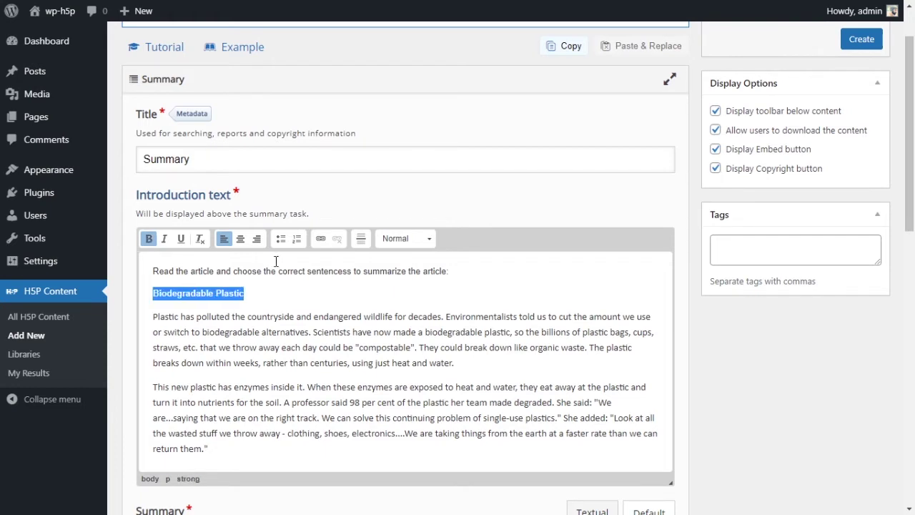
left_click(434, 239)
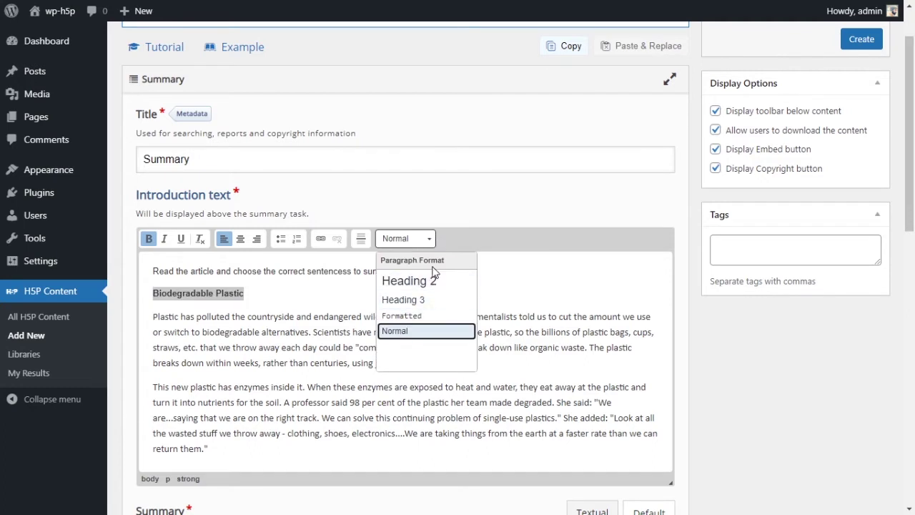
left_click(408, 281)
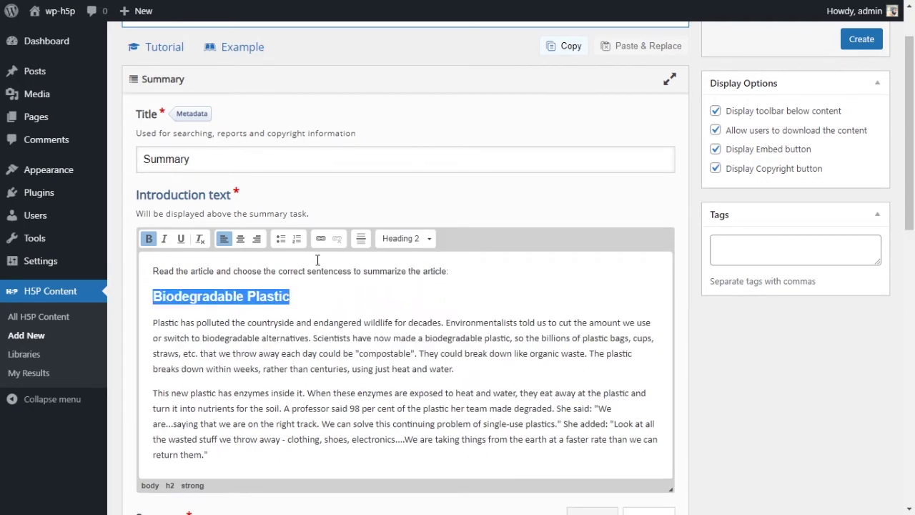
left_click(240, 239)
left_click(439, 339)
left_click(458, 296)
left_click(475, 271)
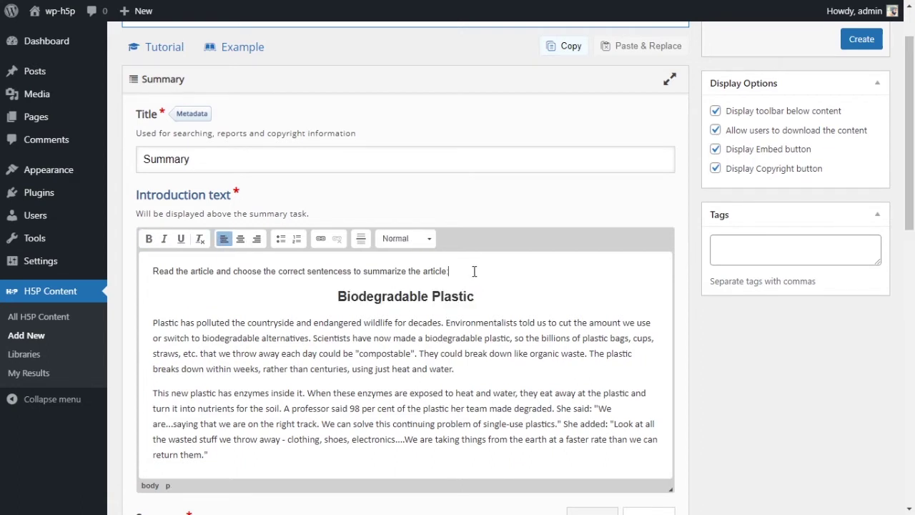
type(":")
scroll(495, 310, "down", 1)
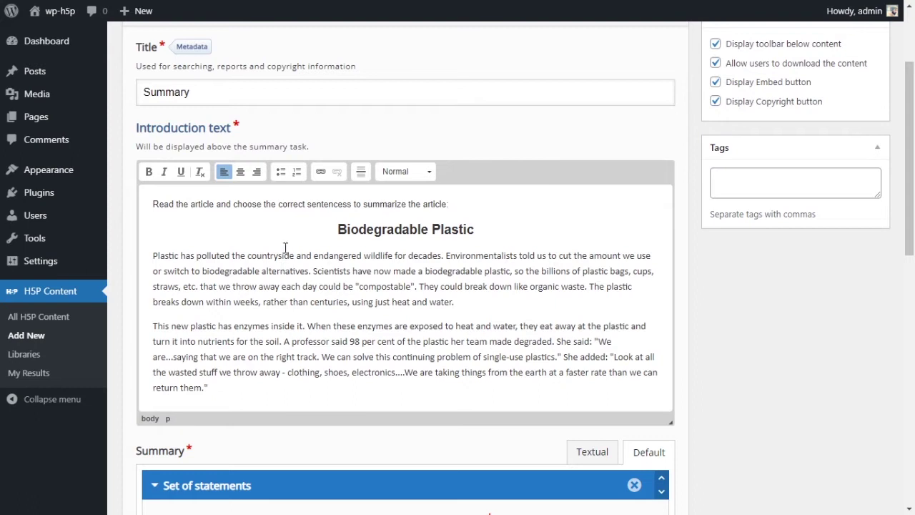
left_click_drag(153, 255, 256, 398)
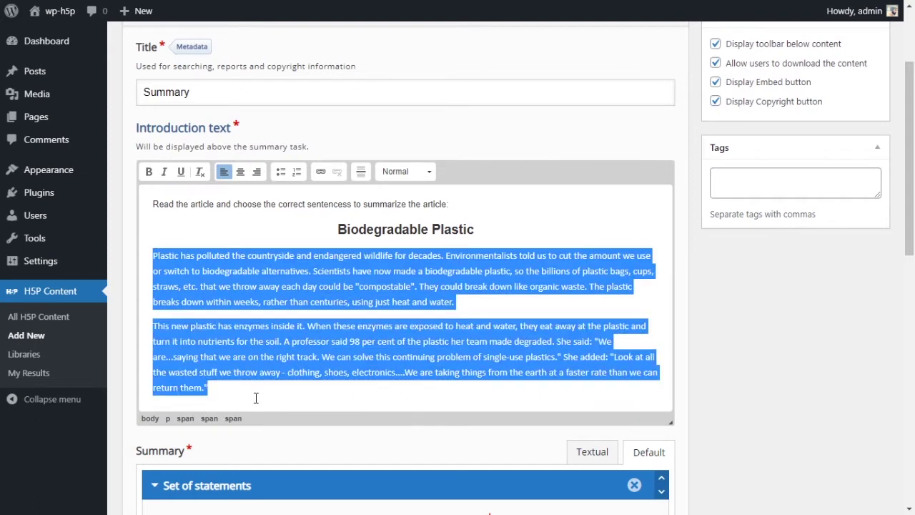
left_click(256, 397)
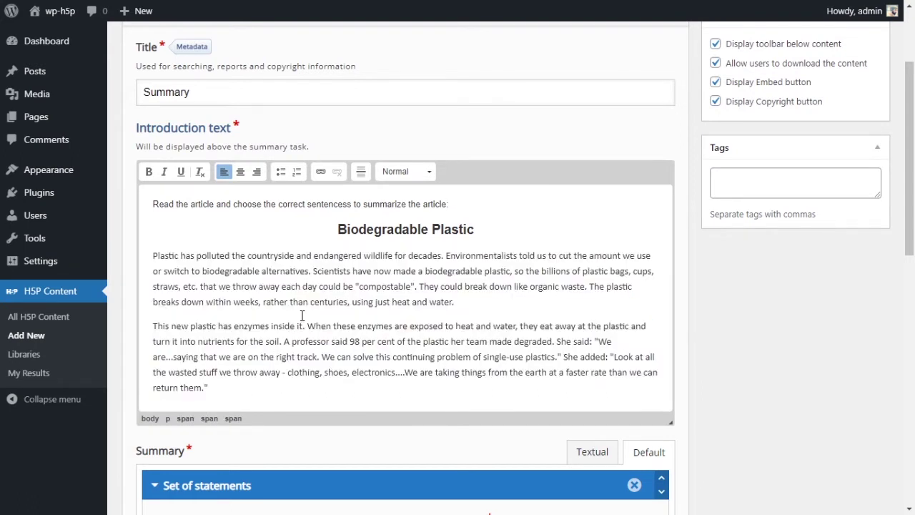
Step: Add a third statement to the first set of statements
scroll(347, 283, "down", 1)
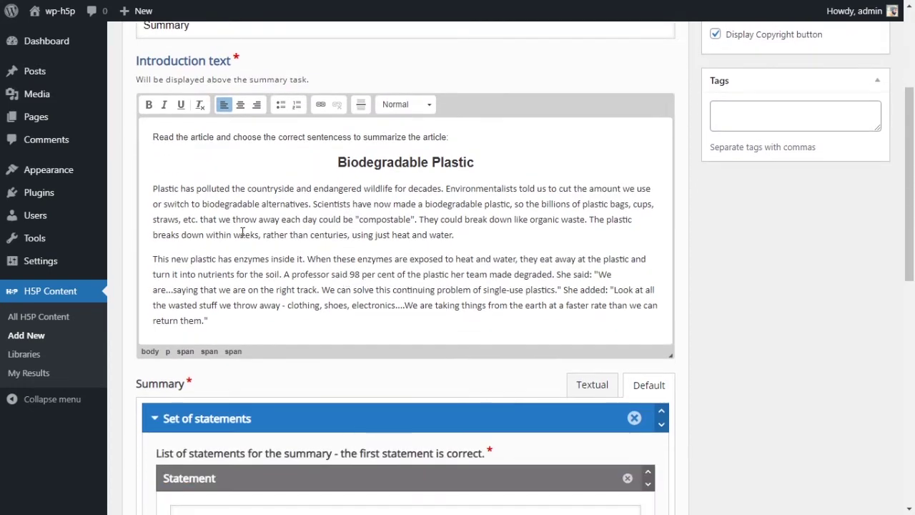
scroll(513, 310, "down", 3)
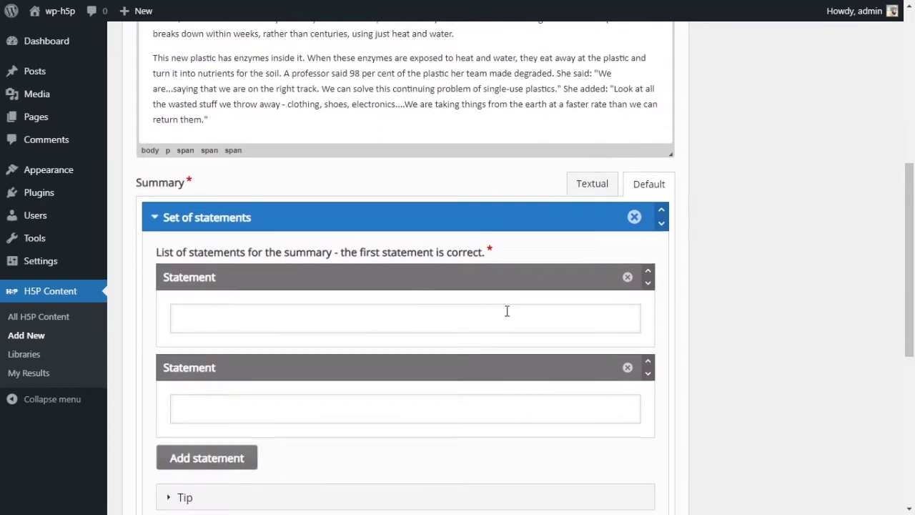
scroll(240, 251, "down", 1)
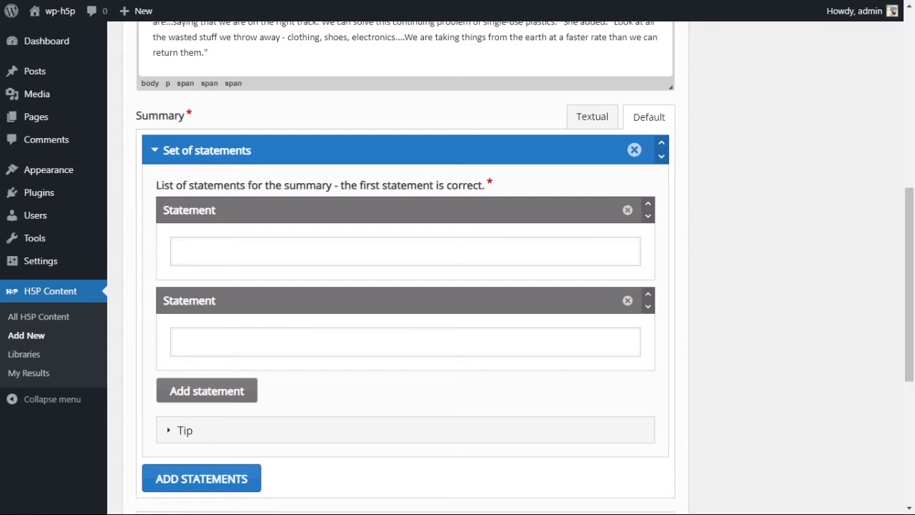
left_click(235, 384)
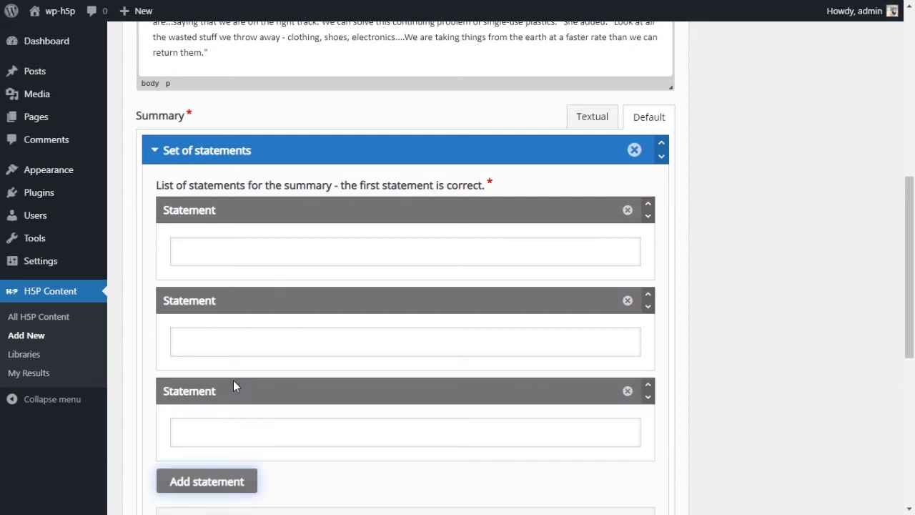
left_click(252, 243)
left_click(271, 354)
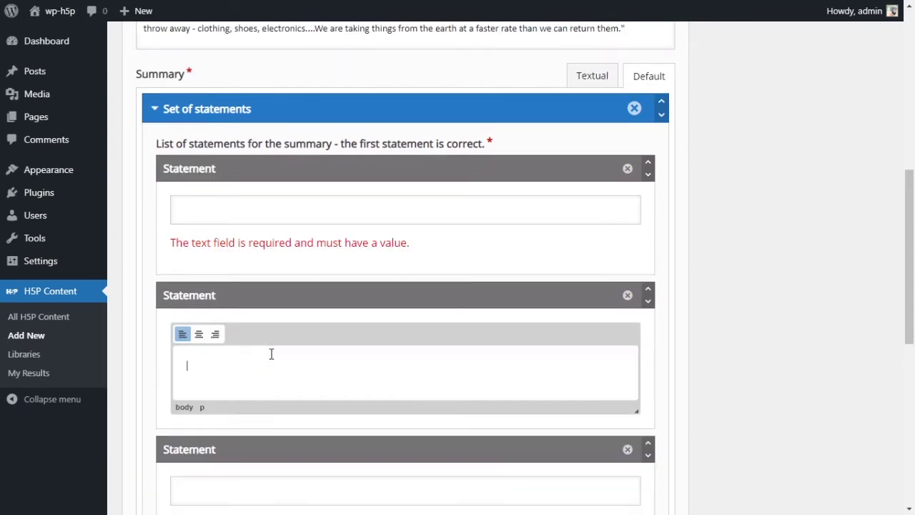
scroll(279, 416, "down", 1)
left_click(273, 413)
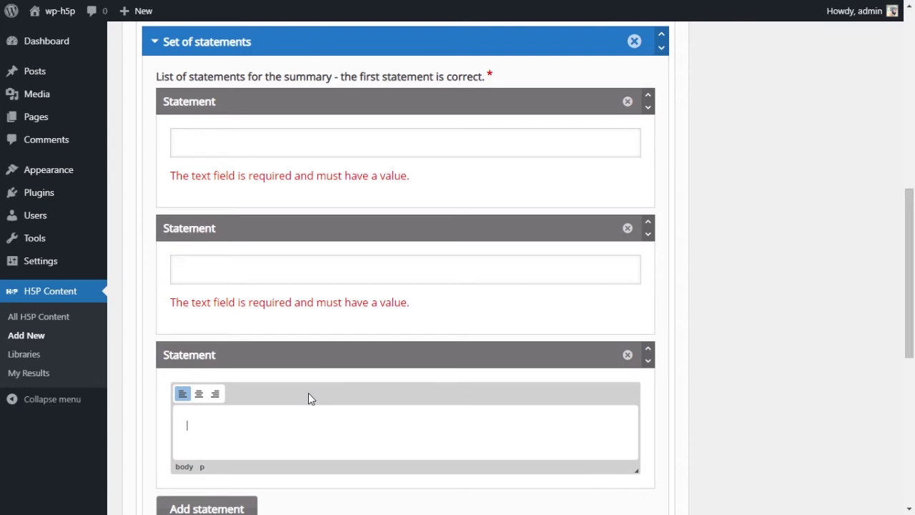
scroll(341, 354, "down", 1)
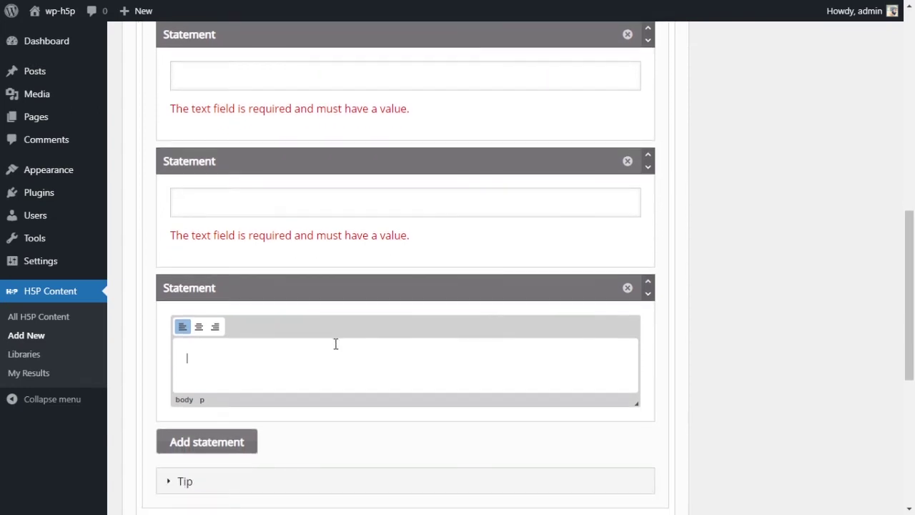
Step: Add a fourth statement to the set and remove it again
scroll(300, 357, "down", 1)
left_click(236, 377)
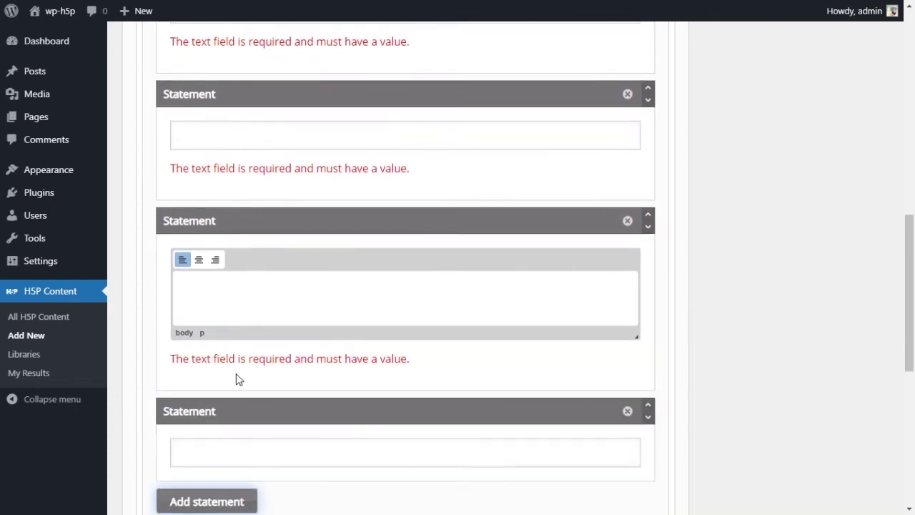
scroll(233, 390, "down", 1)
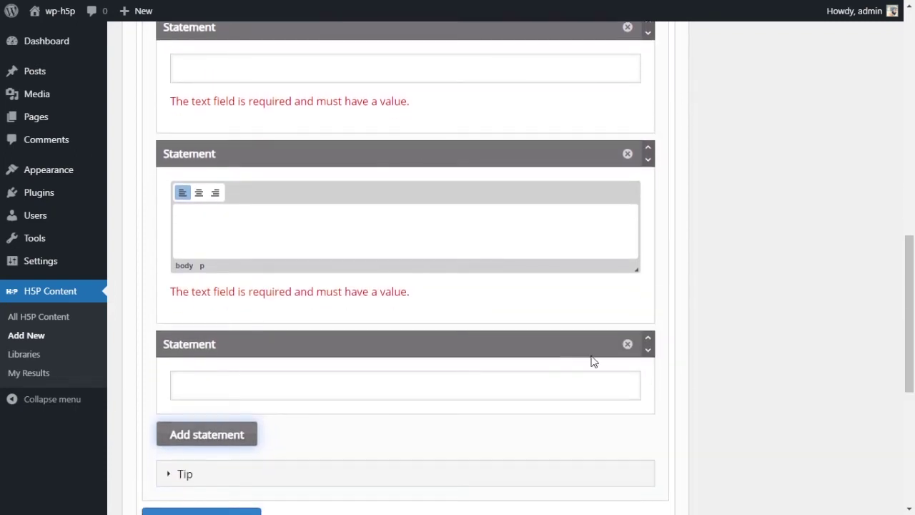
left_click(628, 344)
left_click(506, 443)
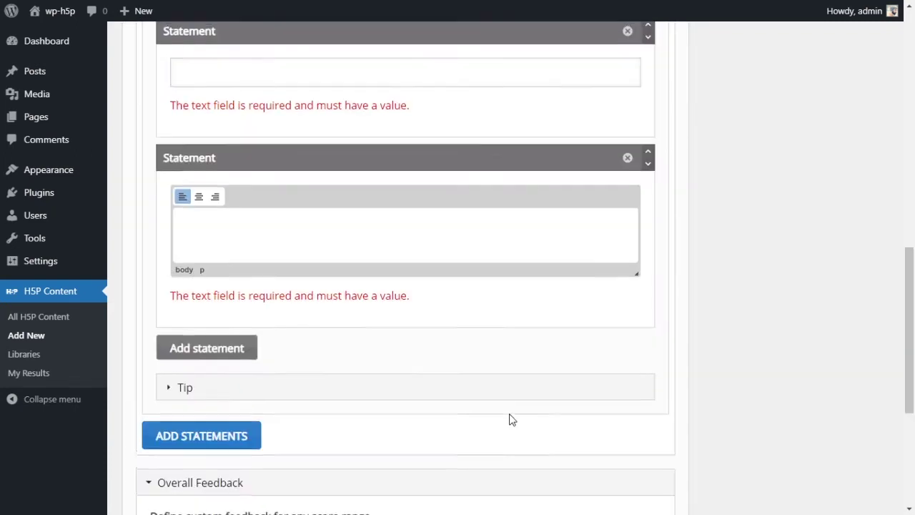
Step: Enter "Plastic pollutes the environment and endangers animals" as the first, correct statement of the set
scroll(508, 419, "up", 4)
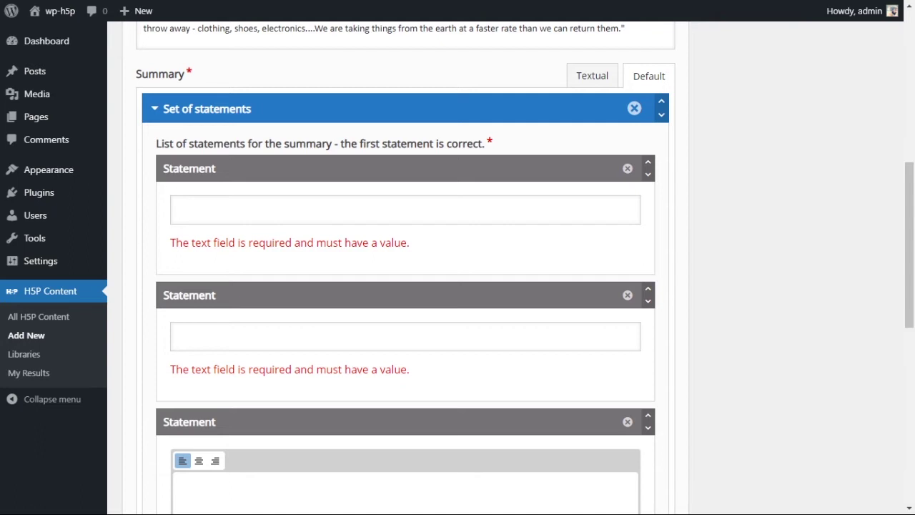
left_click(312, 210)
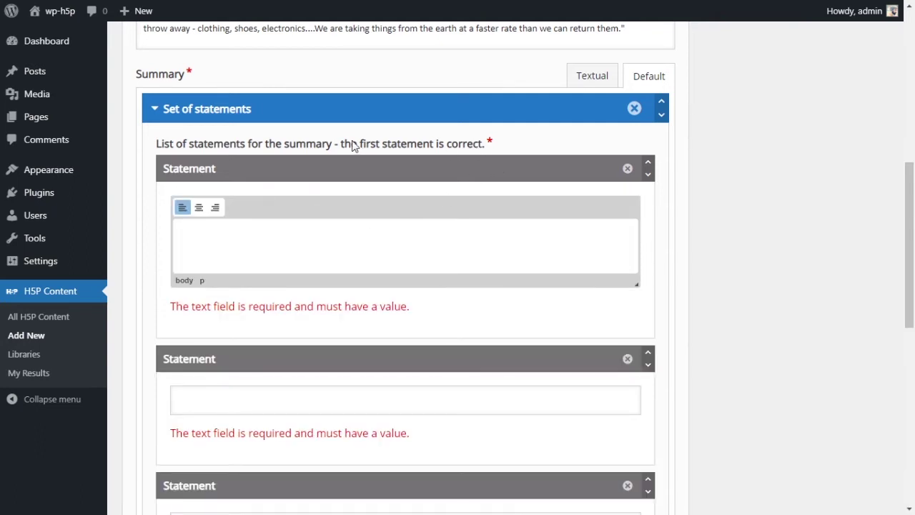
left_click_drag(352, 144, 494, 143)
left_click(389, 147)
left_click_drag(339, 145, 491, 145)
left_click(280, 241)
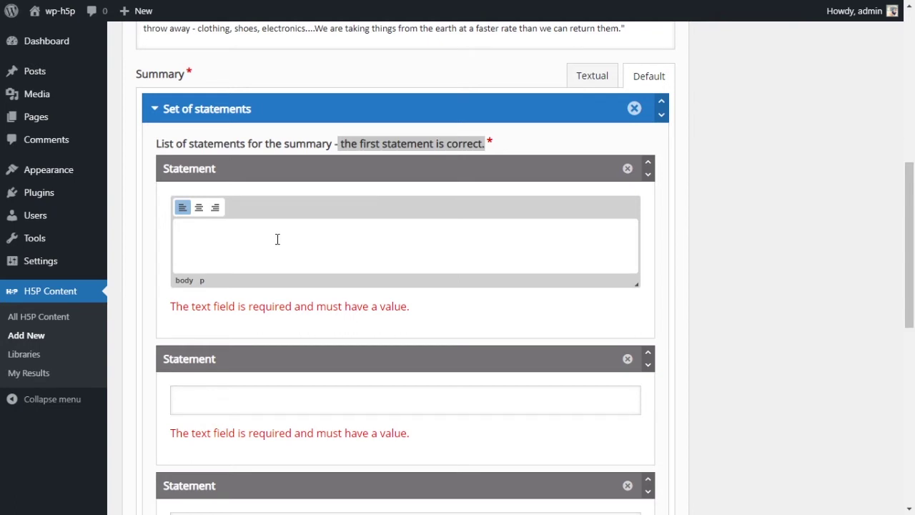
type("Plastic pollutes the environment and endangers animals")
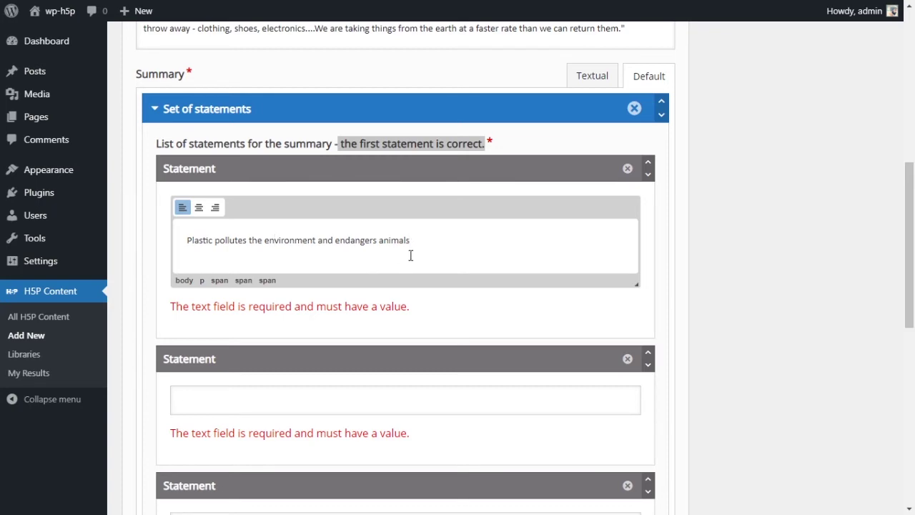
Step: Check the article and enter "Plastic has helped the earth and the environment." as the second statement
scroll(412, 254, "up", 2)
scroll(358, 346, "up", 2)
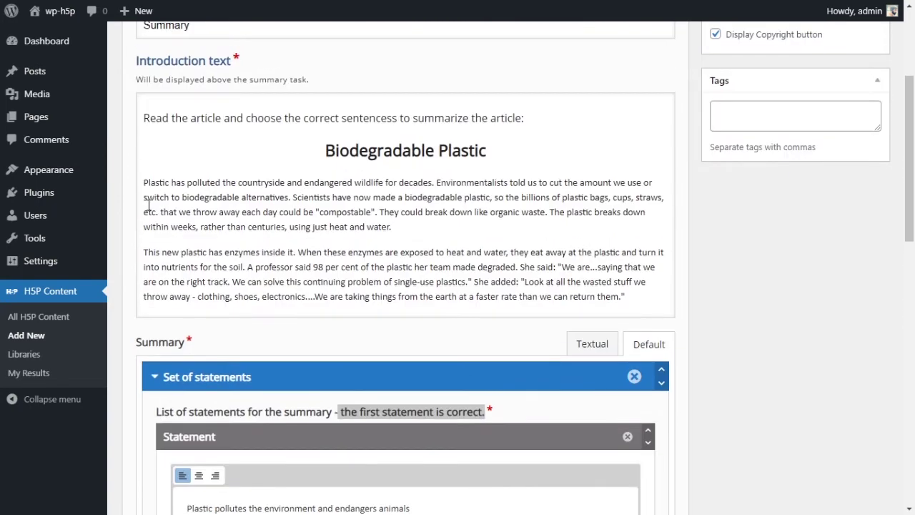
scroll(536, 273, "down", 2)
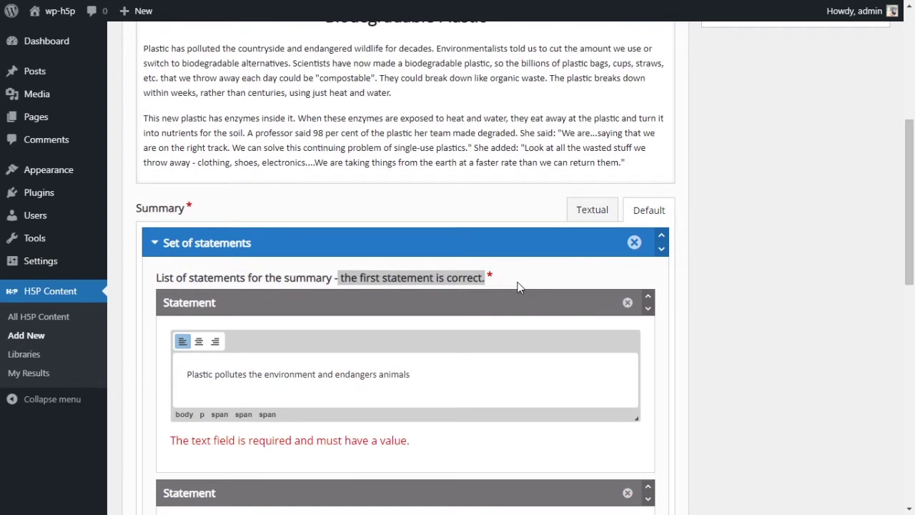
scroll(448, 290, "down", 3)
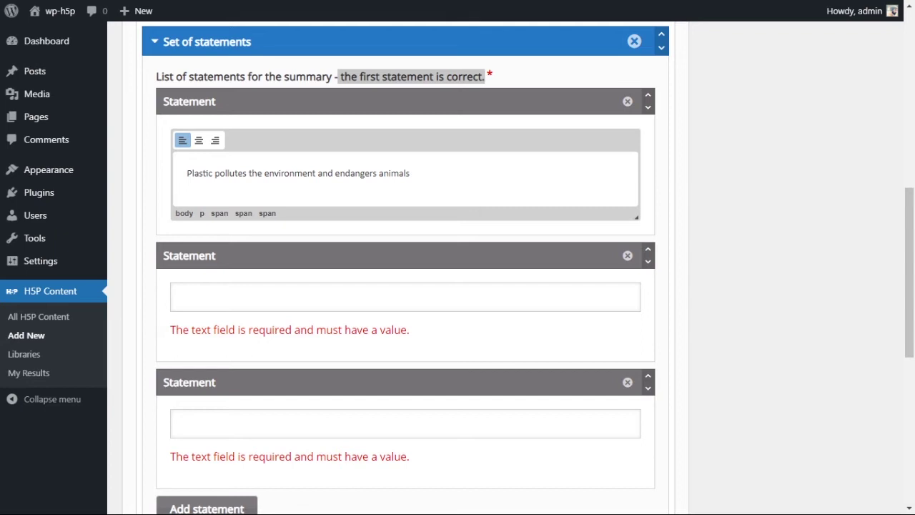
left_click(331, 300)
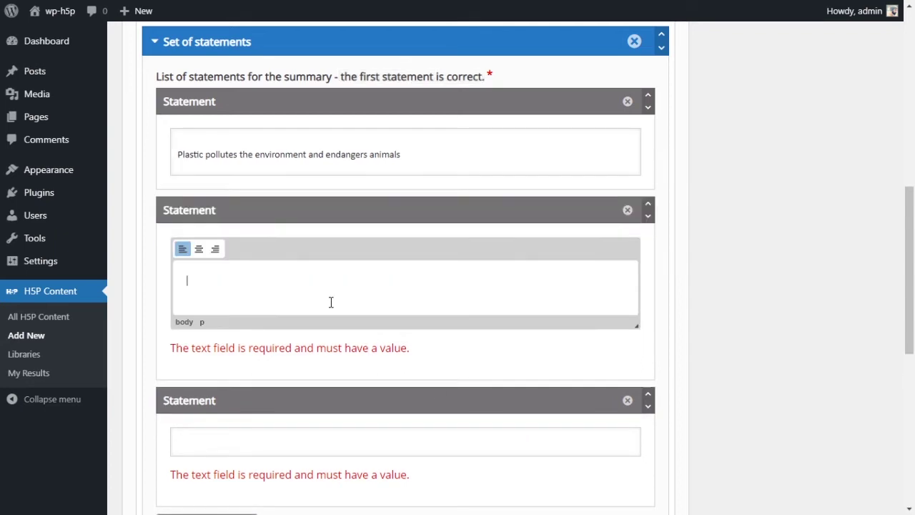
type("Plastic has helped the earth and the environment.")
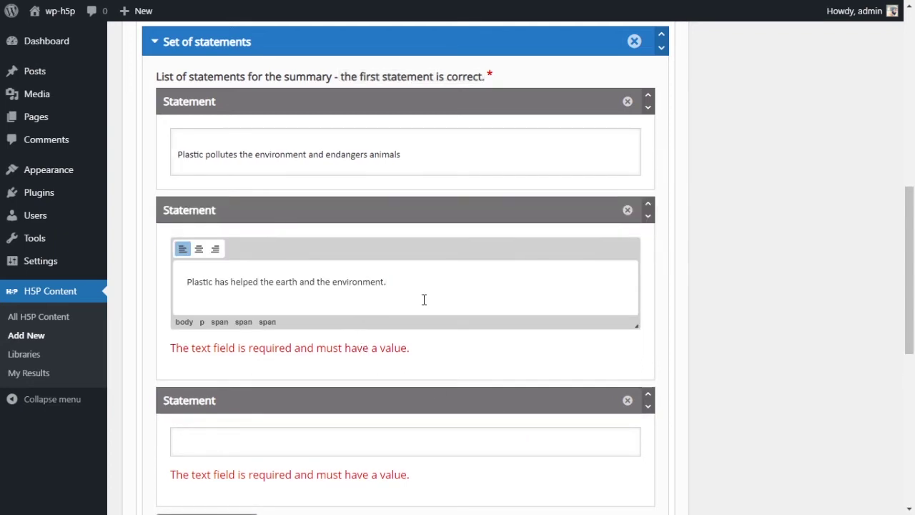
Step: Enter "Plastic is becoming more expensive" as the third statement of the set
scroll(639, 291, "down", 2)
left_click(639, 291)
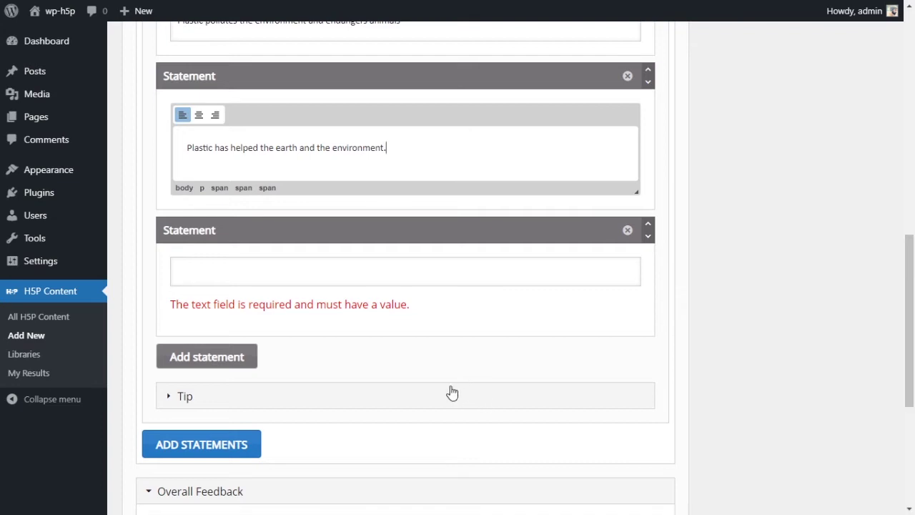
left_click(372, 394)
left_click(362, 389)
left_click(374, 268)
type("Plastic is becoming more expensive")
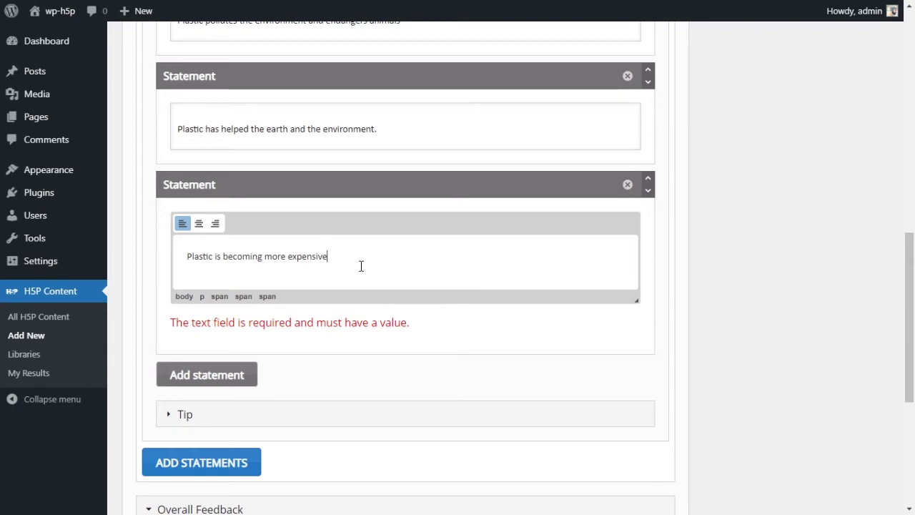
Step: Check the article and add the tip text "Read the first paragraph." to the first set of statements
scroll(422, 327, "up", 6)
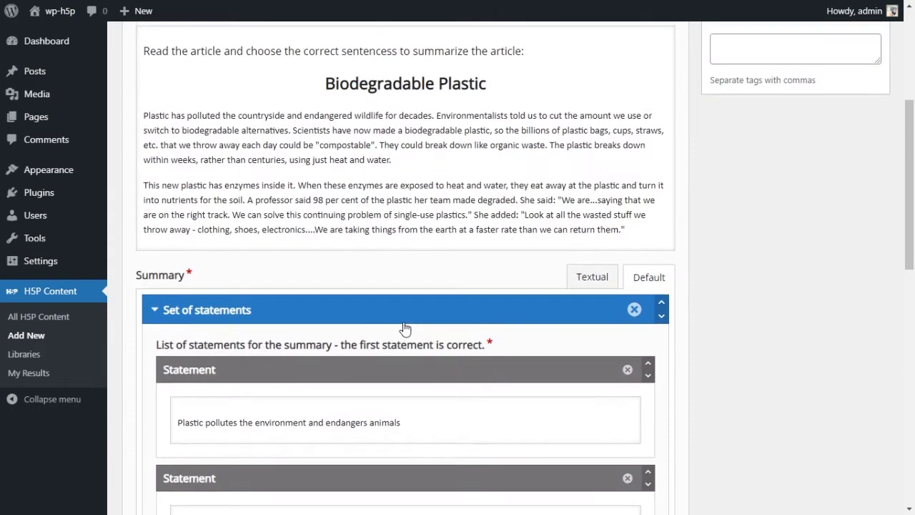
scroll(404, 325, "down", 5)
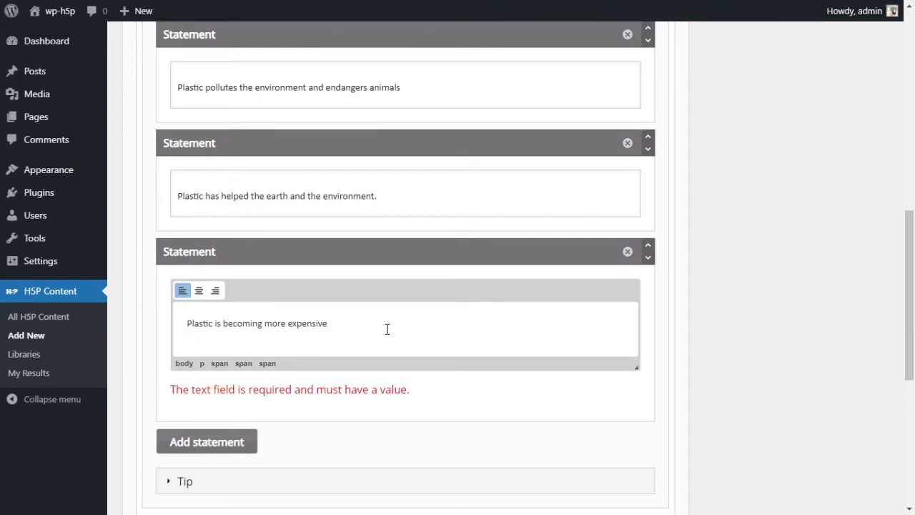
scroll(358, 321, "down", 2)
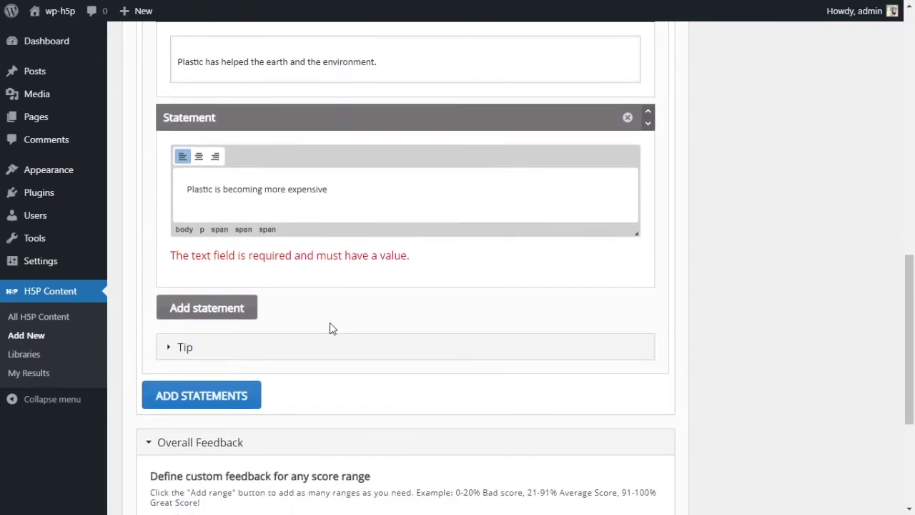
left_click(183, 355)
left_click(268, 376)
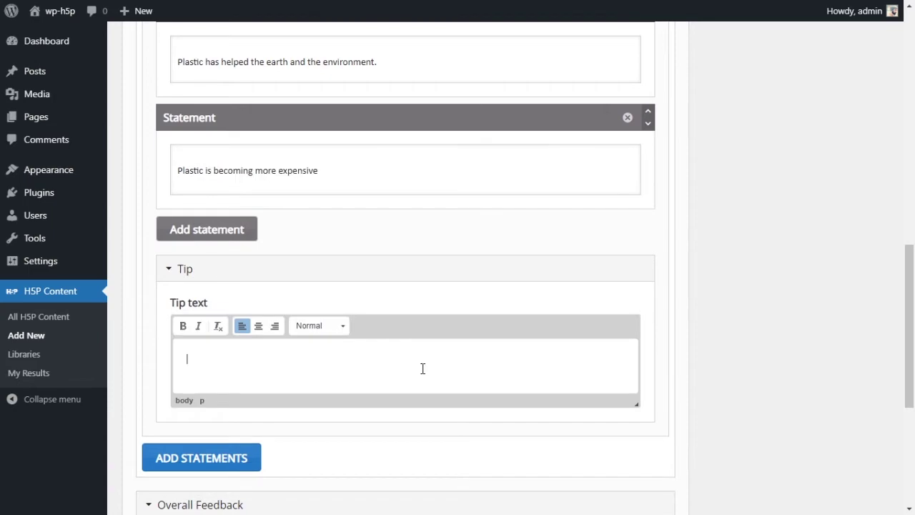
scroll(454, 356, "up", 8)
scroll(454, 357, "down", 7)
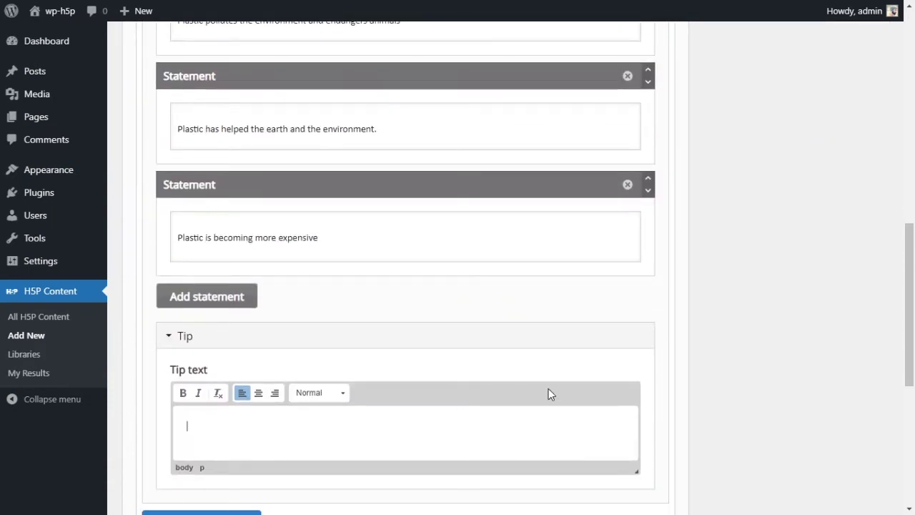
type("Read the f")
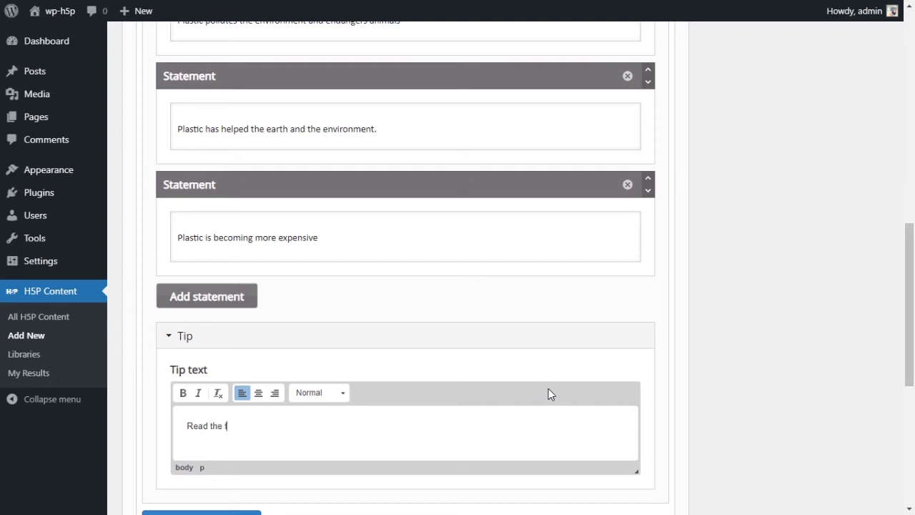
type("irst paragraph.")
Step: Compare the first set's statements with the article and mark the first paragraph's opening and closing passages in turn
scroll(572, 369, "up", 4)
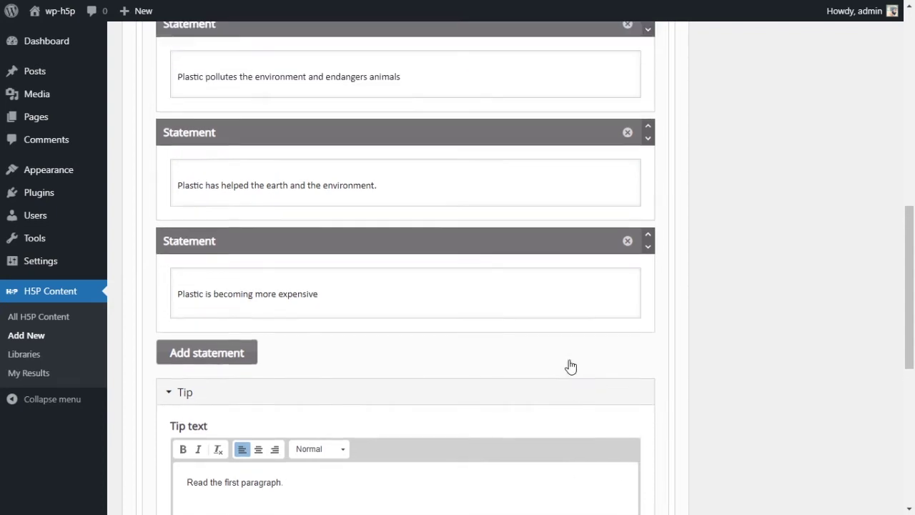
scroll(511, 265, "down", 1)
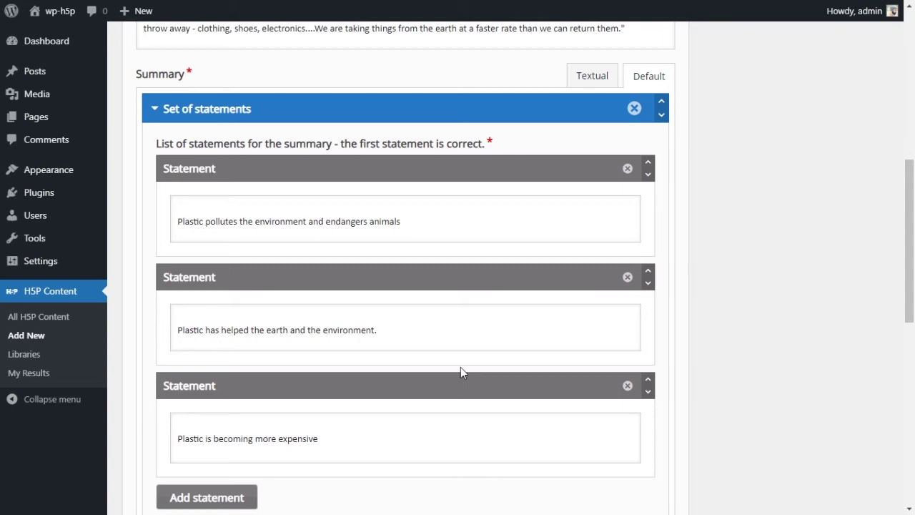
scroll(460, 366, "up", 4)
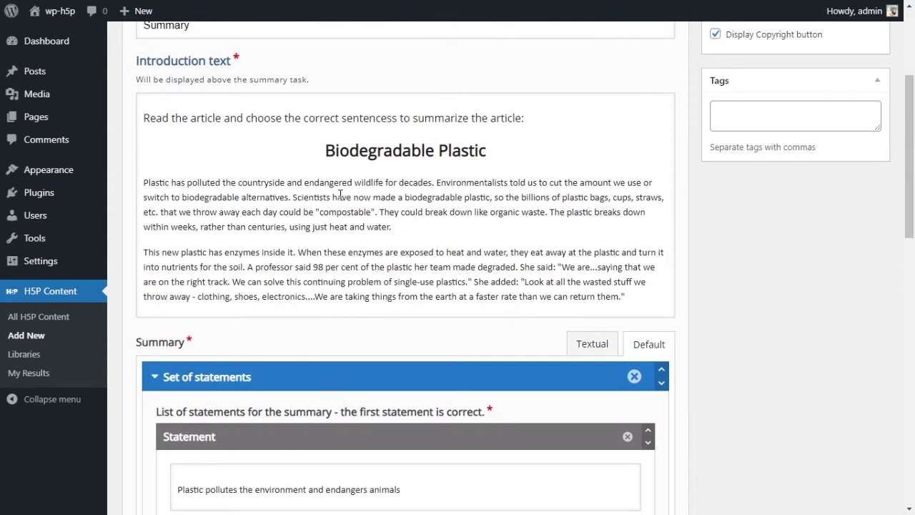
left_click(156, 190)
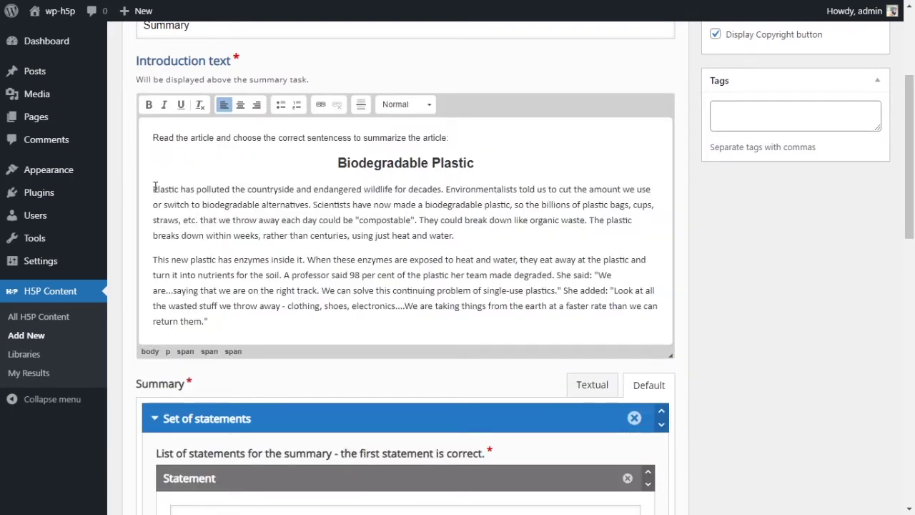
left_click_drag(153, 189, 313, 205)
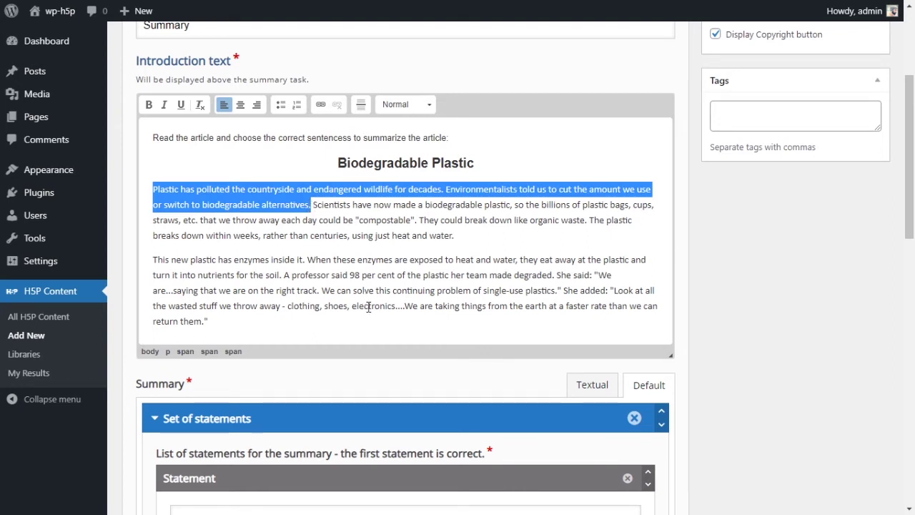
left_click(343, 249)
left_click_drag(312, 205, 472, 232)
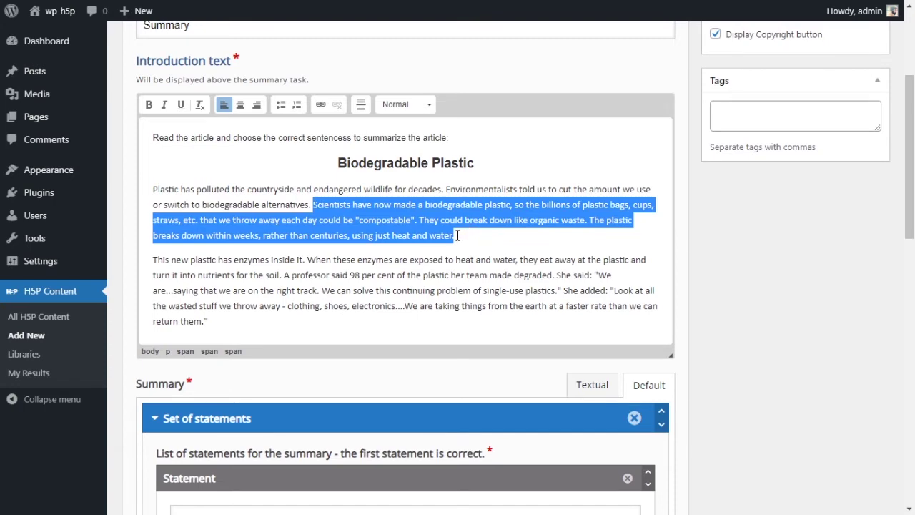
scroll(443, 240, "down", 1)
scroll(431, 244, "down", 9)
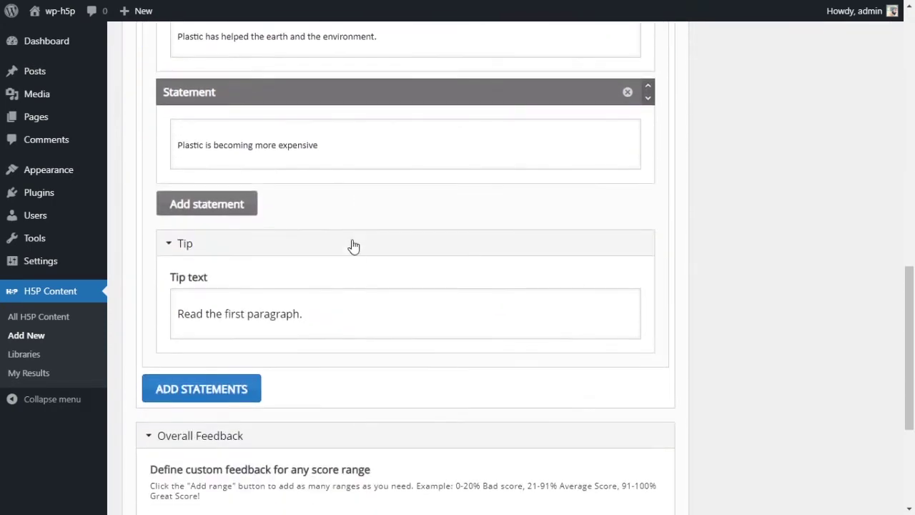
Step: Review the completed first set and add a second set of statements below it
scroll(339, 212, "down", 1)
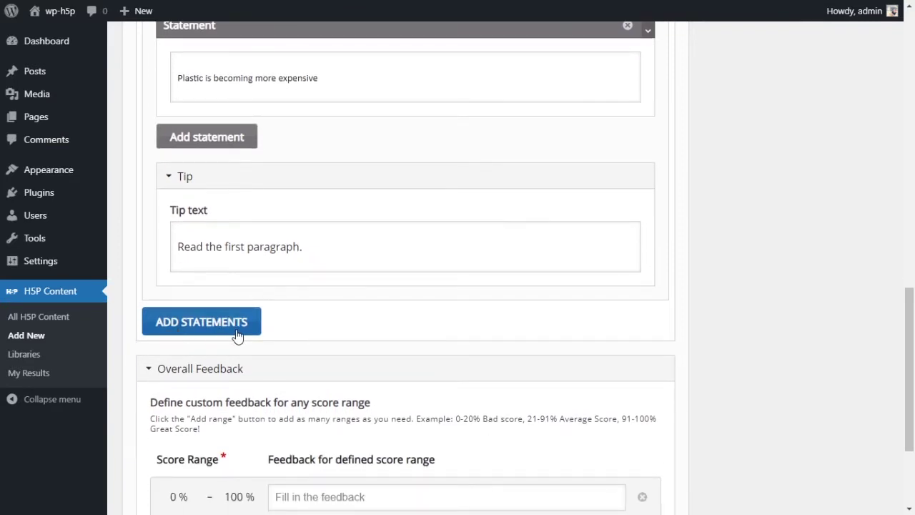
scroll(214, 332, "down", 3)
scroll(190, 333, "up", 3)
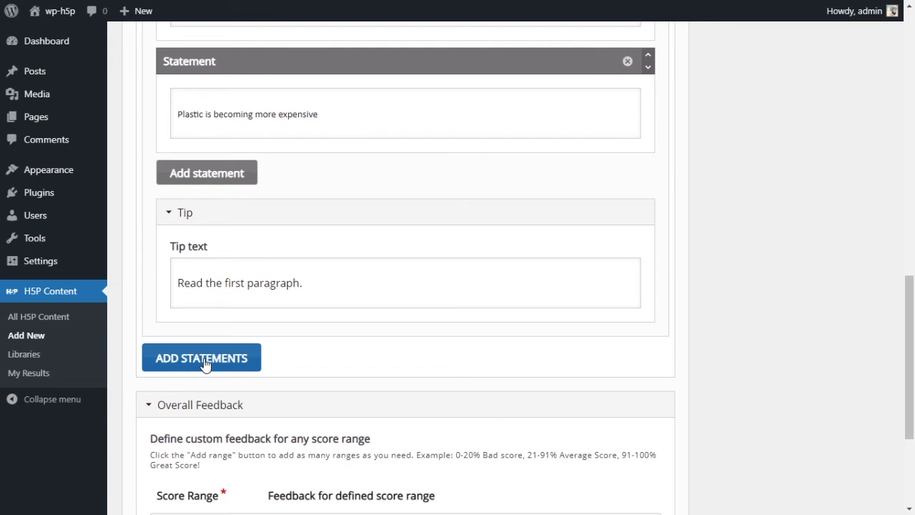
scroll(206, 363, "up", 2)
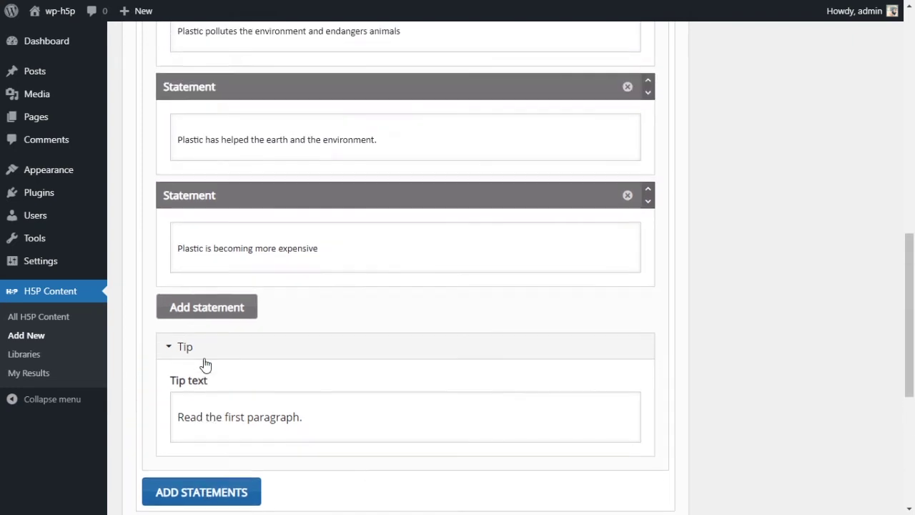
scroll(210, 290, "down", 1)
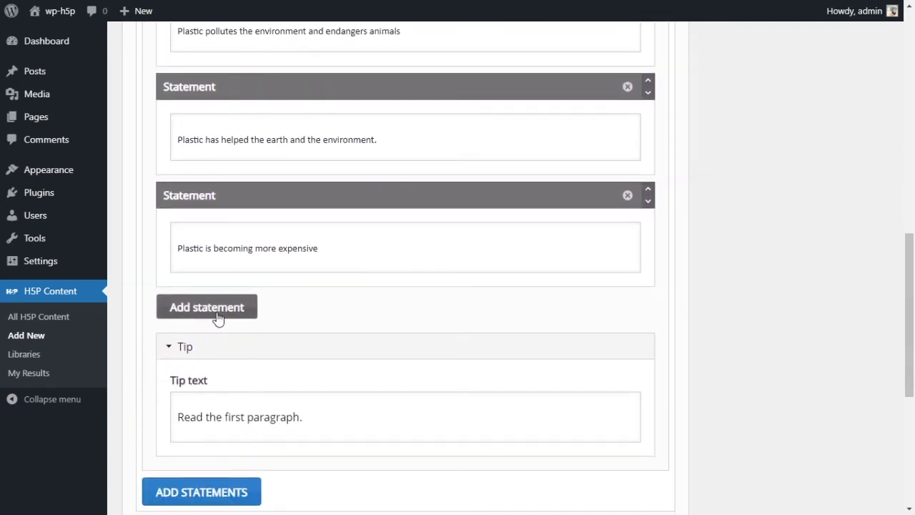
scroll(300, 175, "up", 1)
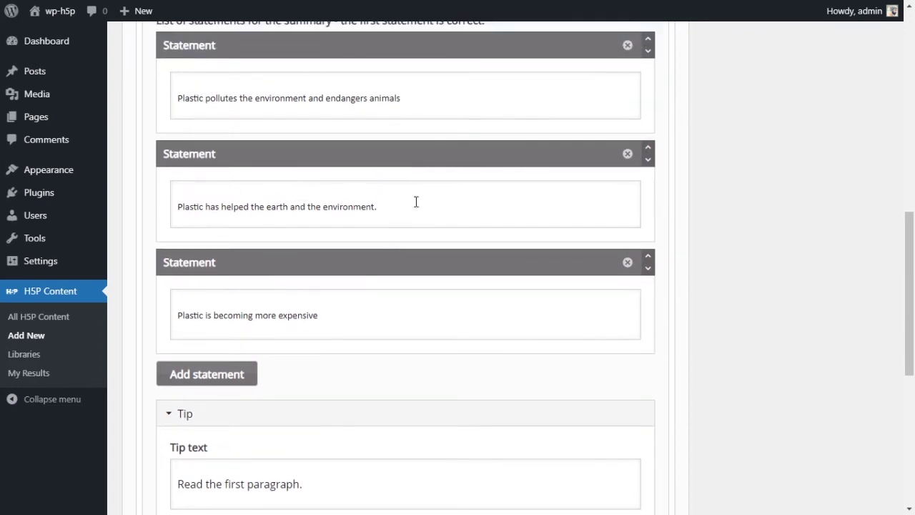
scroll(325, 192, "down", 3)
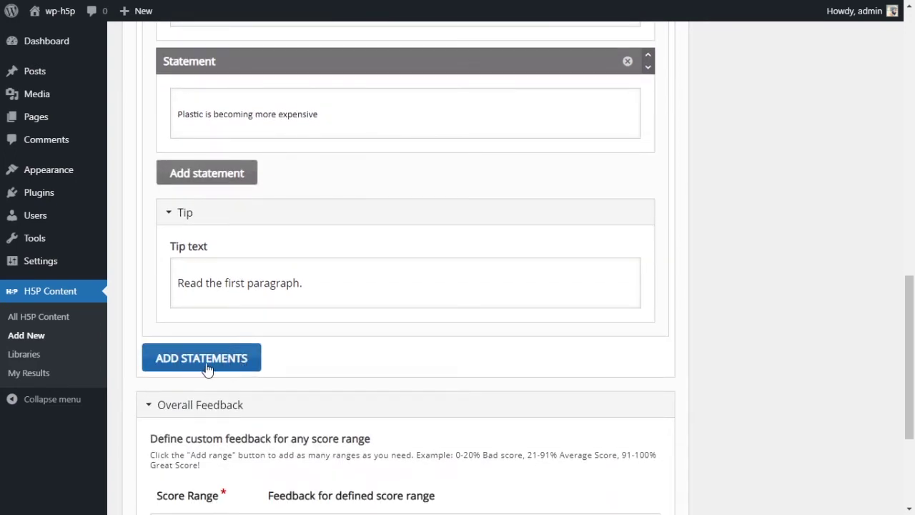
left_click(207, 361)
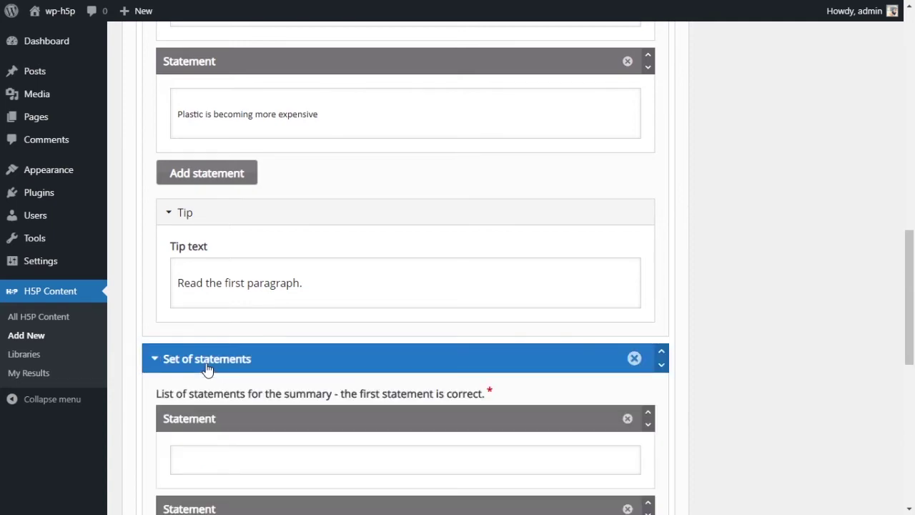
mouse_move(903, 316)
left_mouse_down()
mouse_move(902, 203)
mouse_move(903, 305)
left_mouse_up()
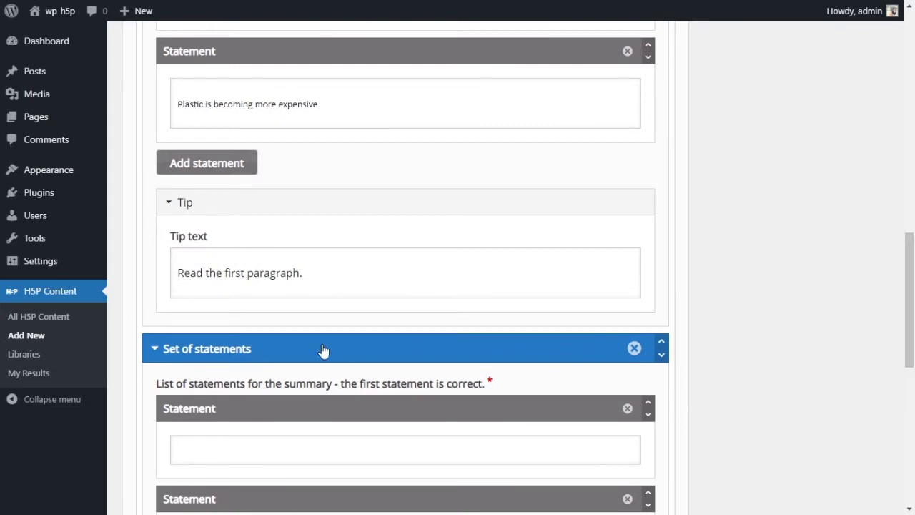
Step: Add a third statement field to the second set of statements
left_click_drag(129, 347, 543, 347)
left_click(266, 391)
scroll(279, 376, "down", 3)
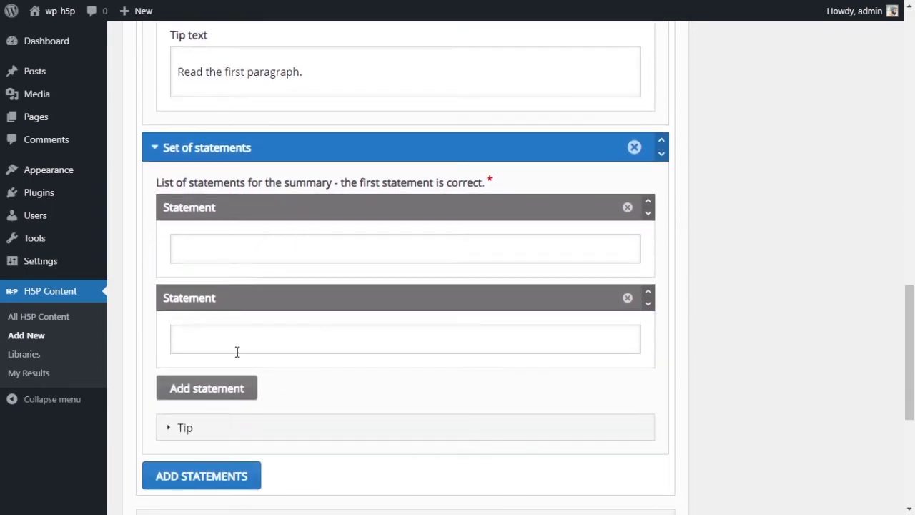
left_click(214, 388)
Step: Enter "Scientists have made a new compostable plastic" as the first, correct statement of the second set
left_click(283, 250)
left_click(287, 357)
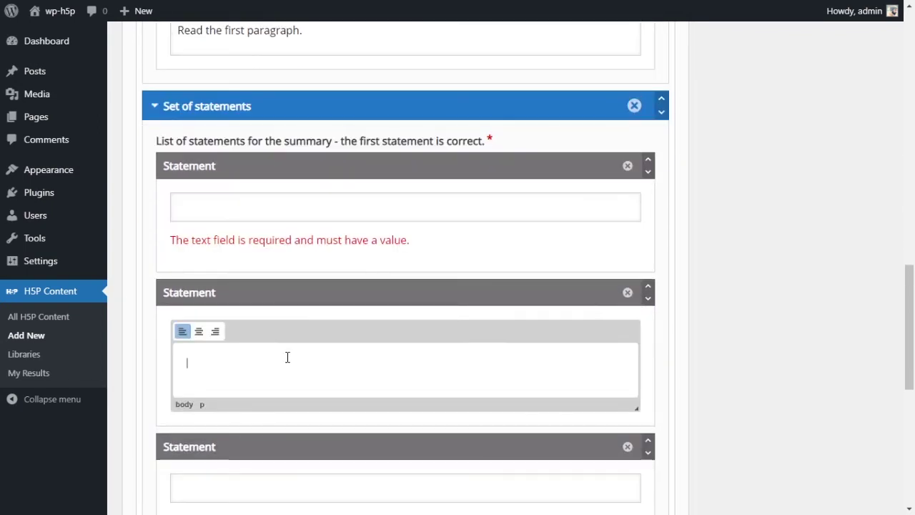
left_click(427, 209)
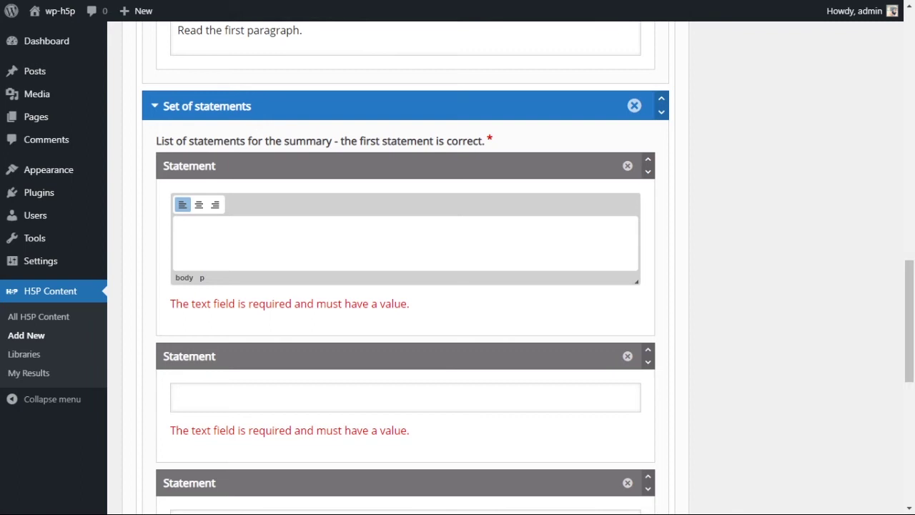
type("Scientists have made a new compostable plastic")
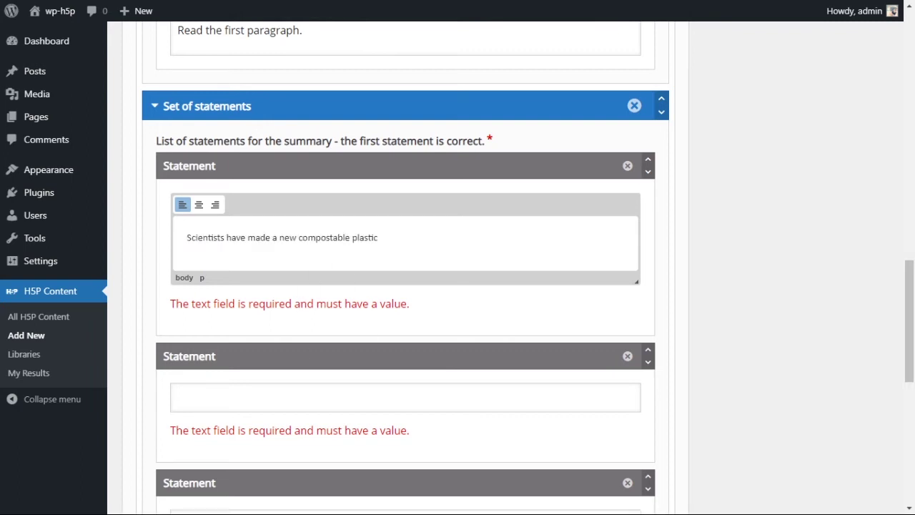
Step: Enter "Scientists are working very hard to get people to stop using plastic" as the second set's second statement
scroll(343, 343, "down", 4)
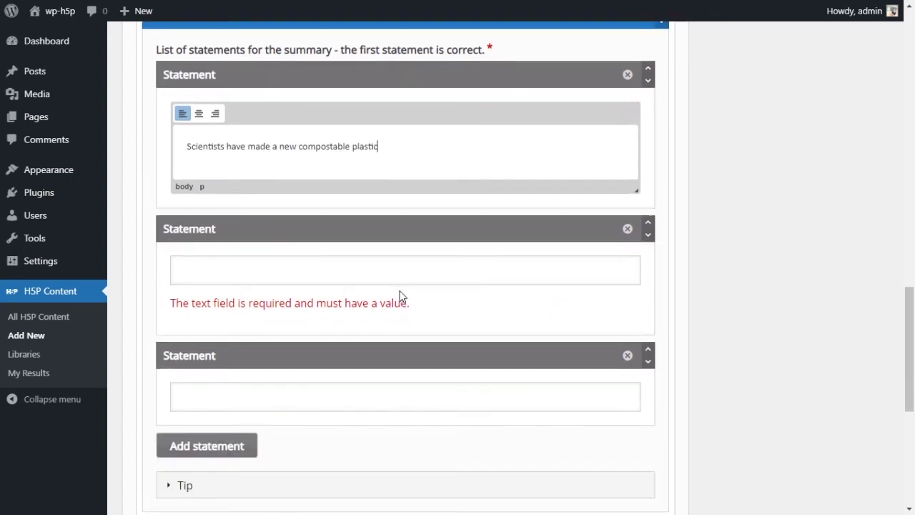
left_click(349, 224)
type("Scientists are working very hard to get people to stop using plastic")
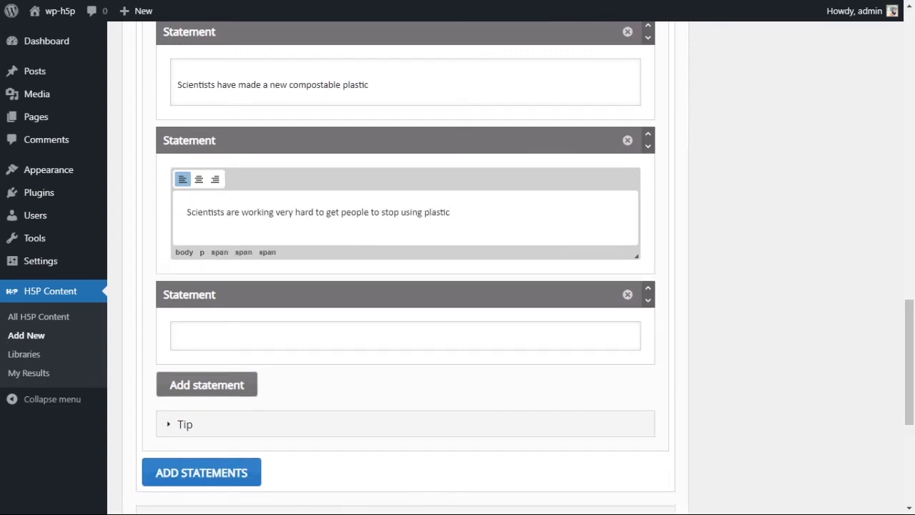
Step: Enter "Scientists need more time to understand how to create compostable plastic" as the second set's third statement
left_click(333, 345)
type("Scientists need more time to understand how to create compostable plastic")
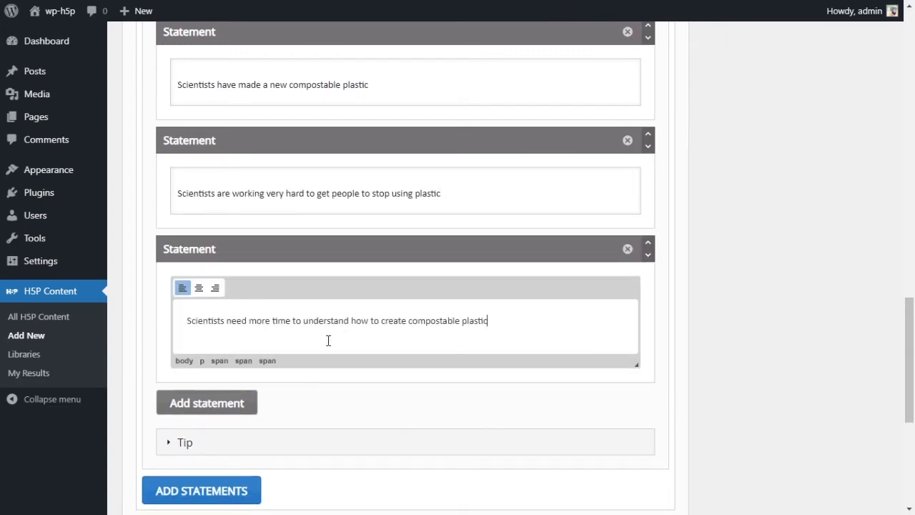
scroll(466, 331, "up", 1)
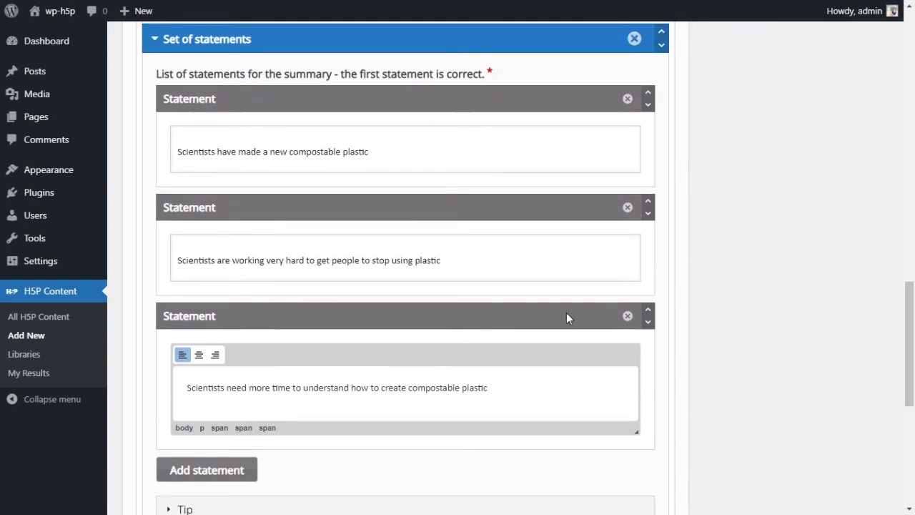
Step: Recheck the article and add the tip text "Read the end of the 1st paragraph" to the second set
left_click_drag(910, 347, 914, 141)
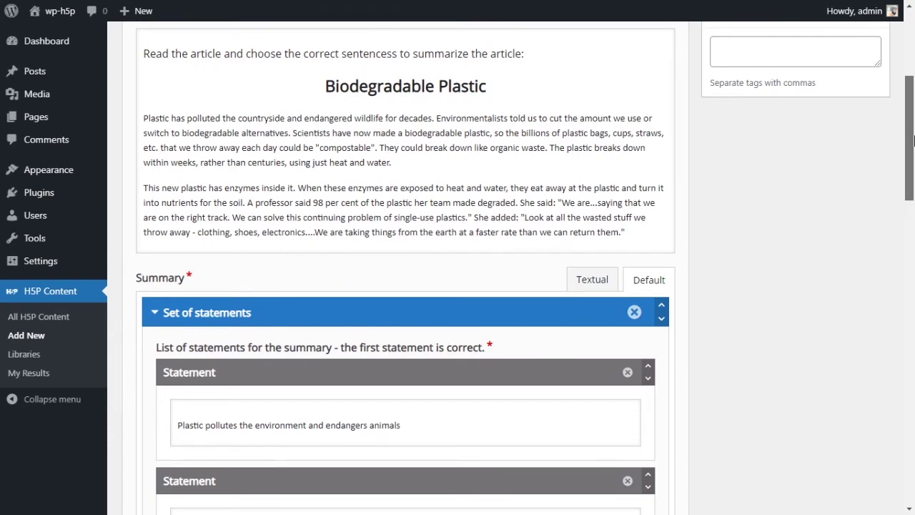
left_click_drag(913, 140, 906, 379)
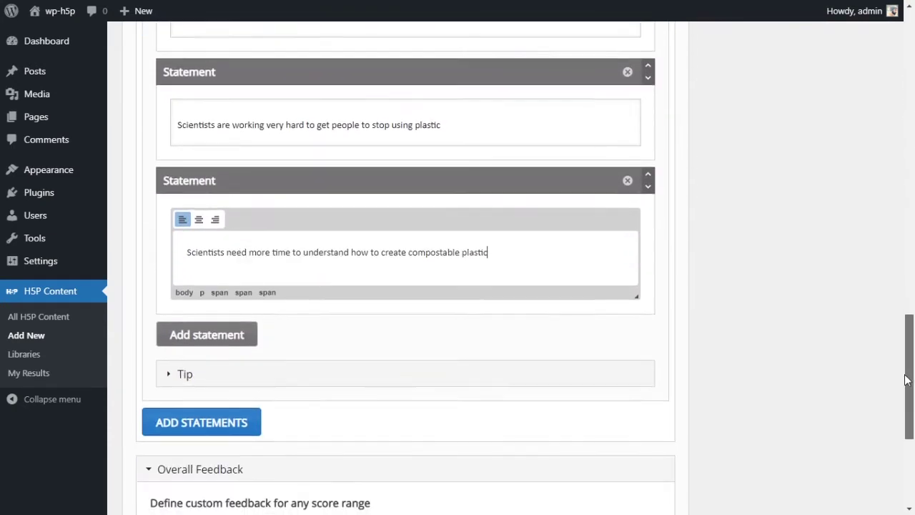
left_click(168, 364)
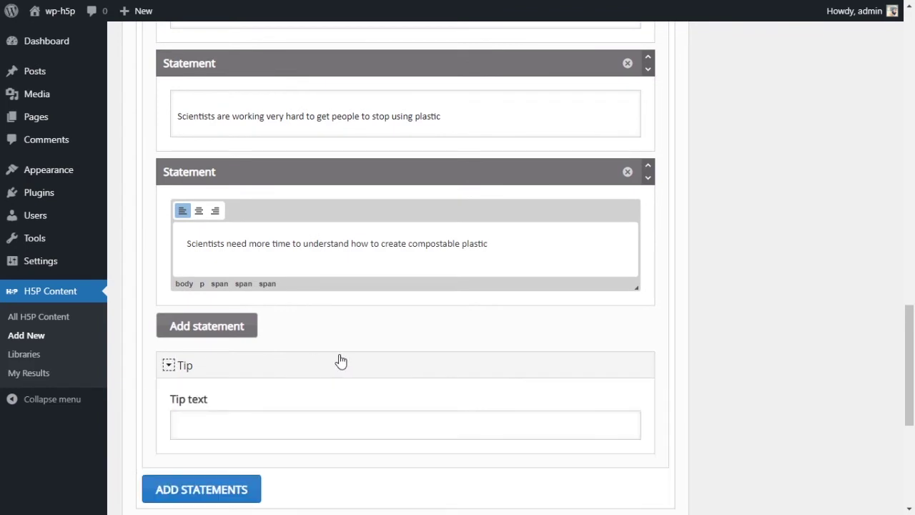
left_click(309, 412)
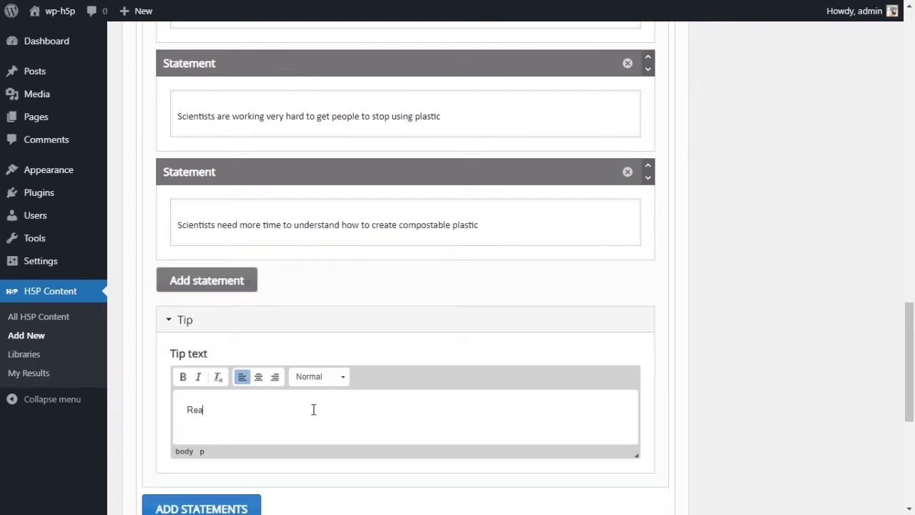
type("Read the end of the 1st paragraph")
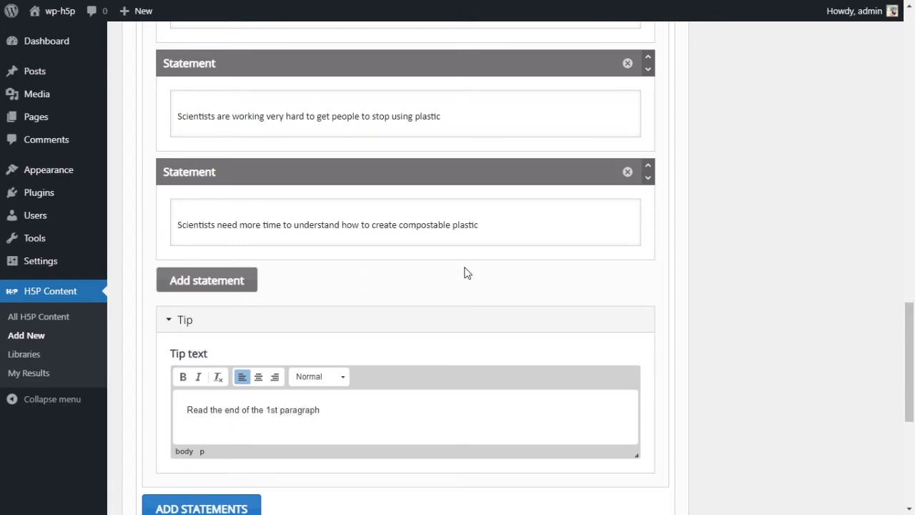
scroll(441, 399, "down", 3)
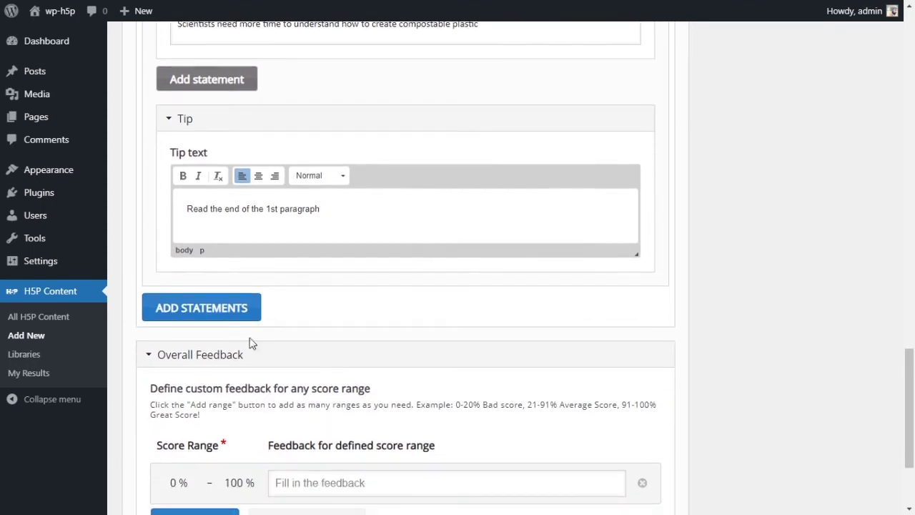
Step: Add a third set of statements to the summary and give it a third statement field
scroll(270, 268, "up", 1)
scroll(270, 267, "down", 2)
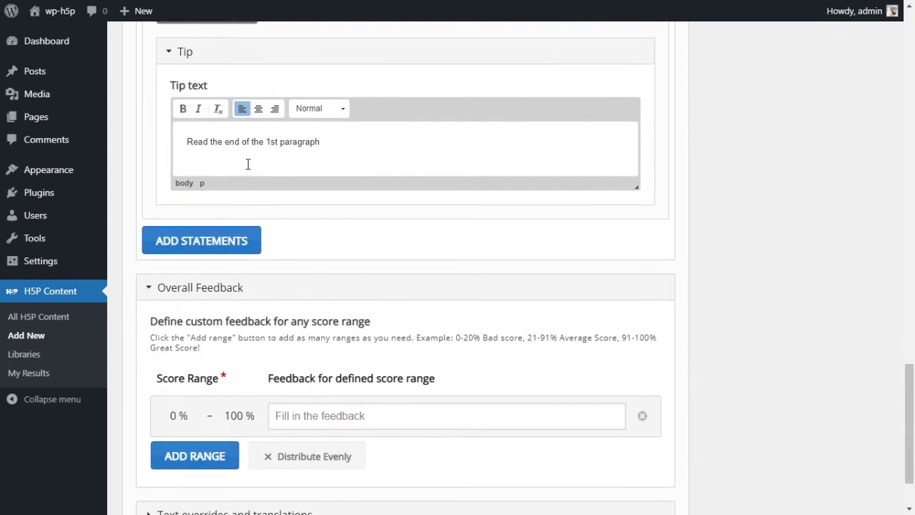
left_click(186, 243)
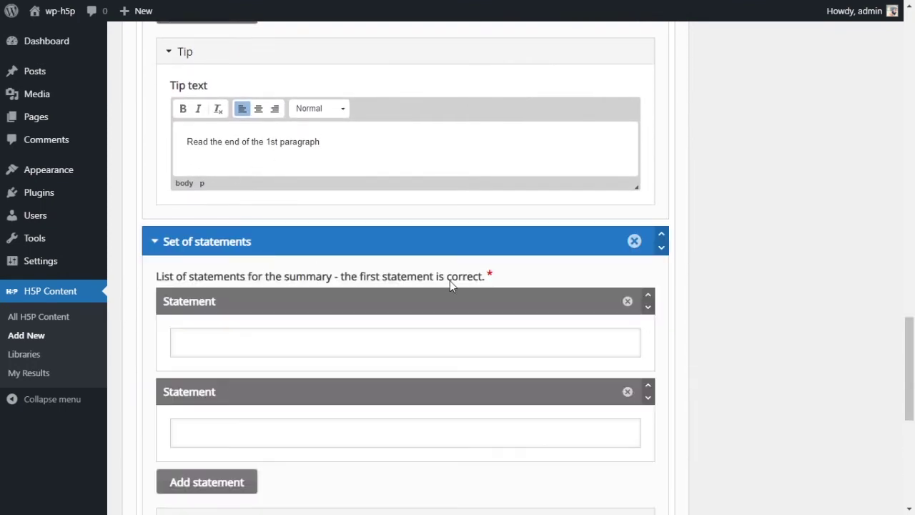
scroll(527, 308, "down", 2)
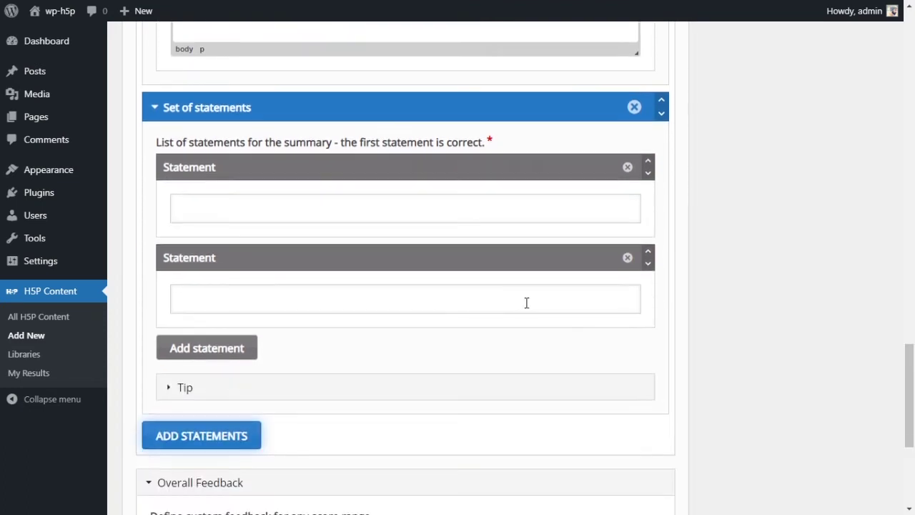
left_click(212, 359)
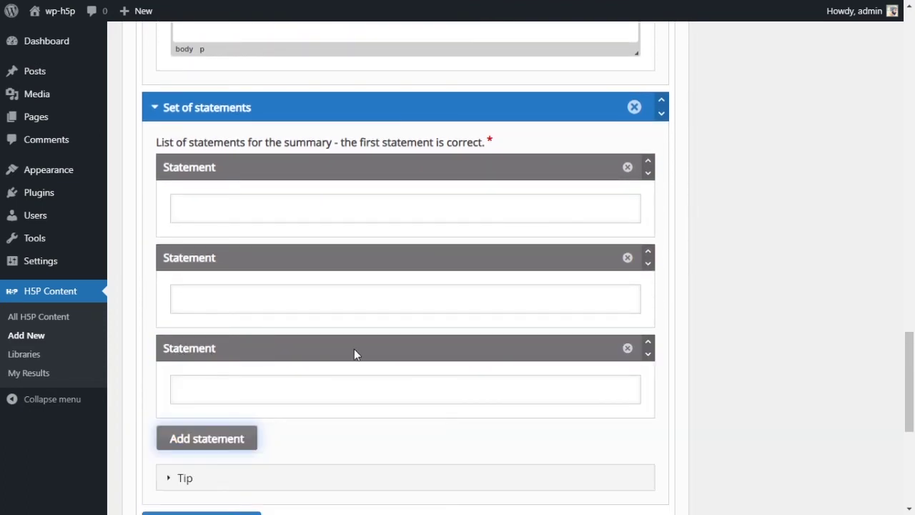
Step: Enter "The plastic can be degraded and made into nutrients for the soil" as the first, correct statement of the third set
left_click(334, 211)
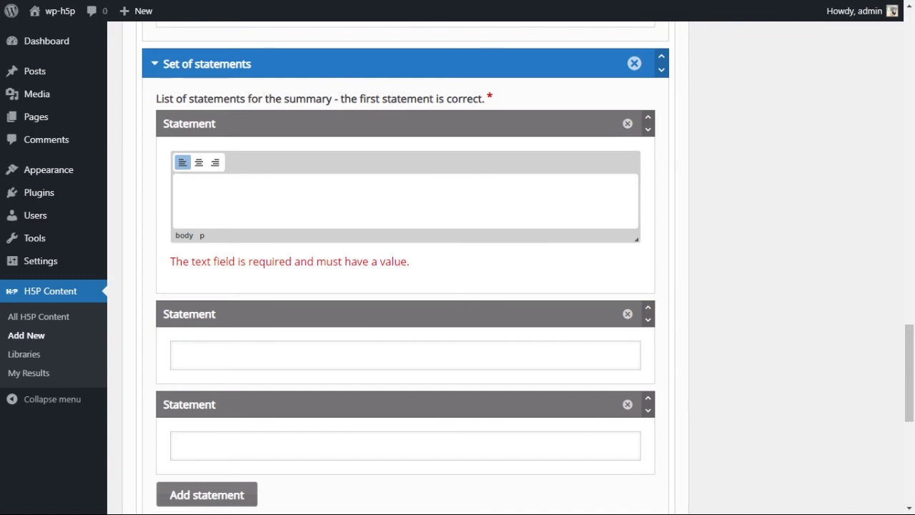
left_click(254, 356)
left_click(325, 175)
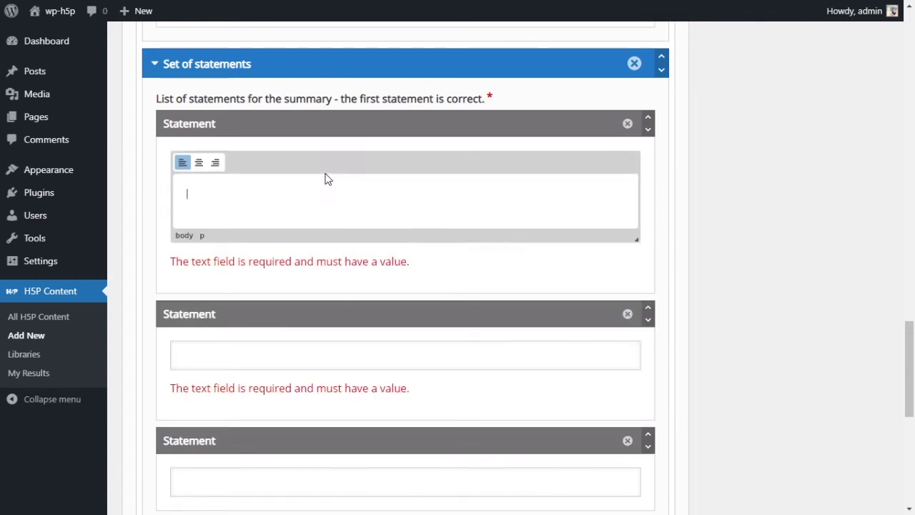
type("The plastic can be degraded and made into nutrients for the soil")
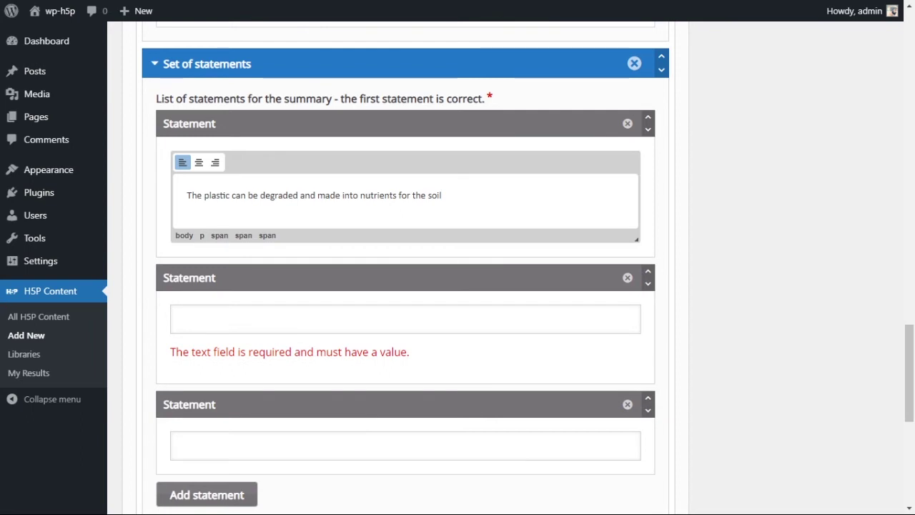
Step: Enter "People can use the plastic one time and throw it in the soil" and "The plastic can't be degraded." as the third set's two incorrect statements
left_click(356, 319)
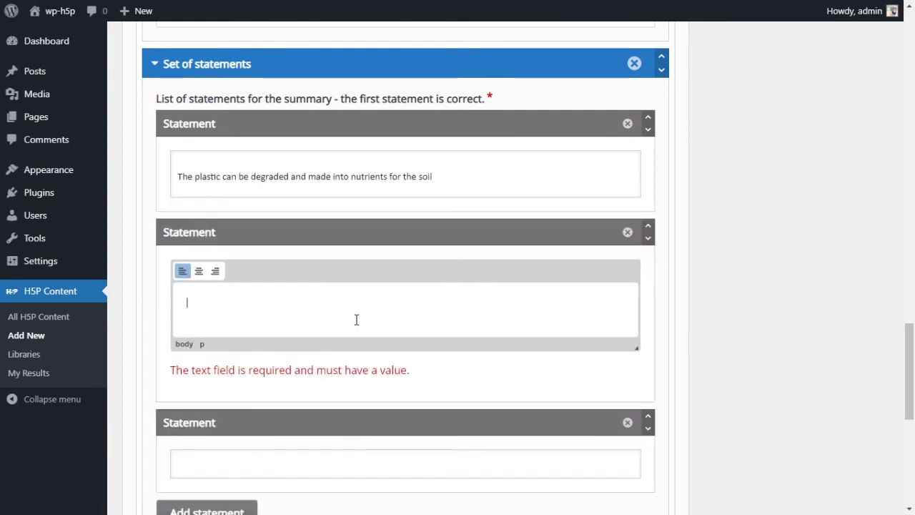
type("People can use the plastic one time and throw it in the soil")
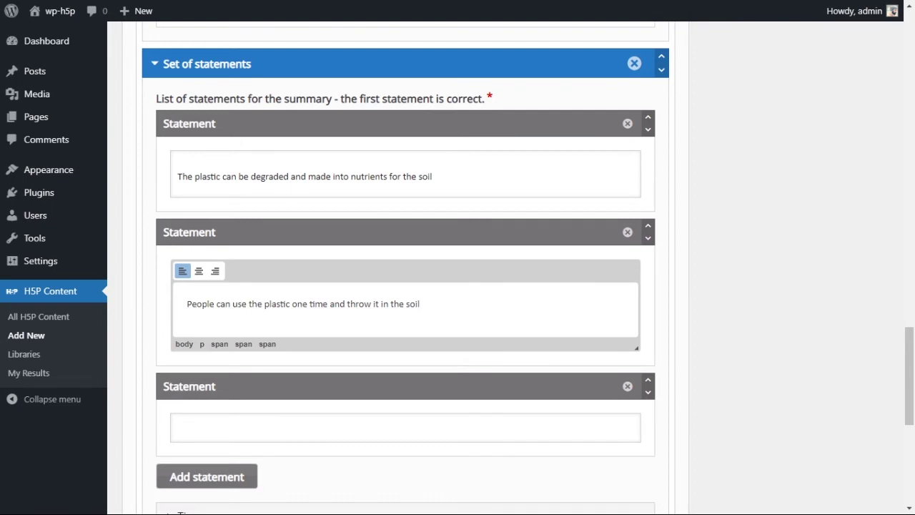
scroll(408, 345, "down", 2)
left_click(368, 292)
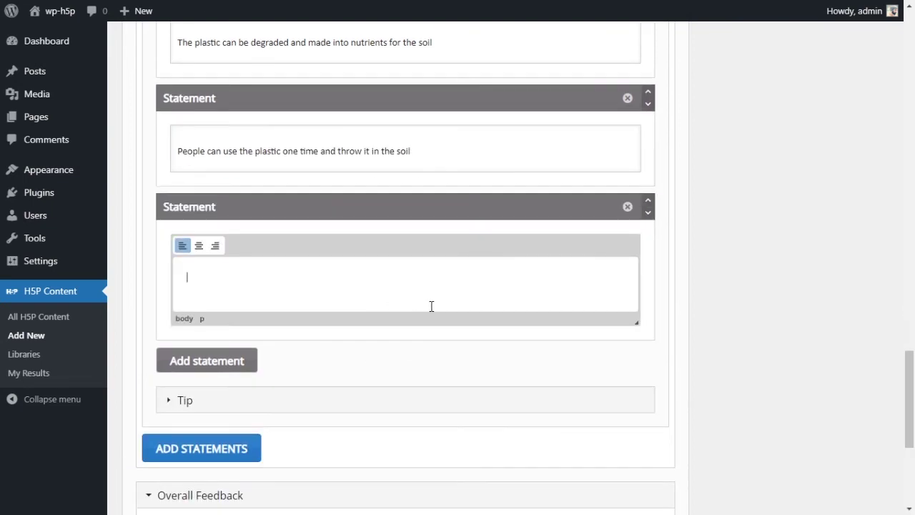
type("The plastic can't be degraded.")
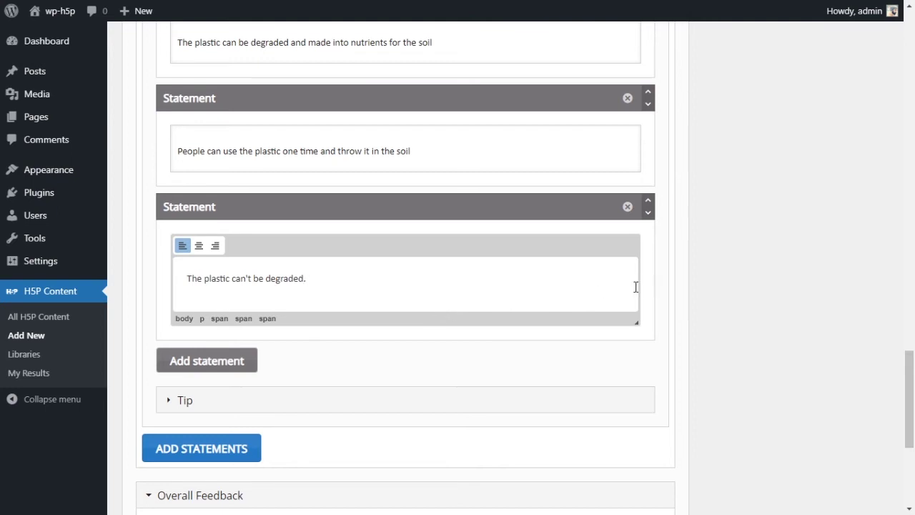
Step: Recheck the third set's statements and add the tip text "Read the second paragraph" to that set
scroll(633, 287, "up", 2)
scroll(634, 286, "up", 3)
scroll(321, 319, "down", 4)
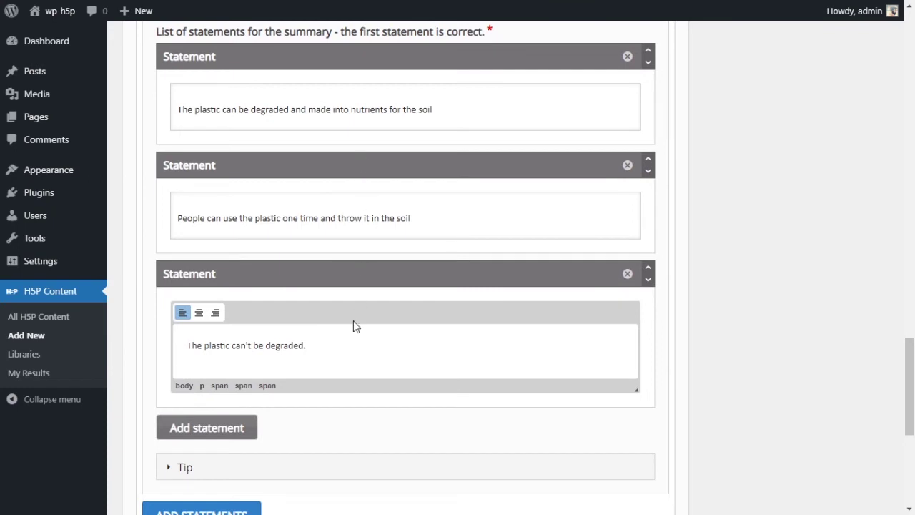
scroll(353, 323, "down", 3)
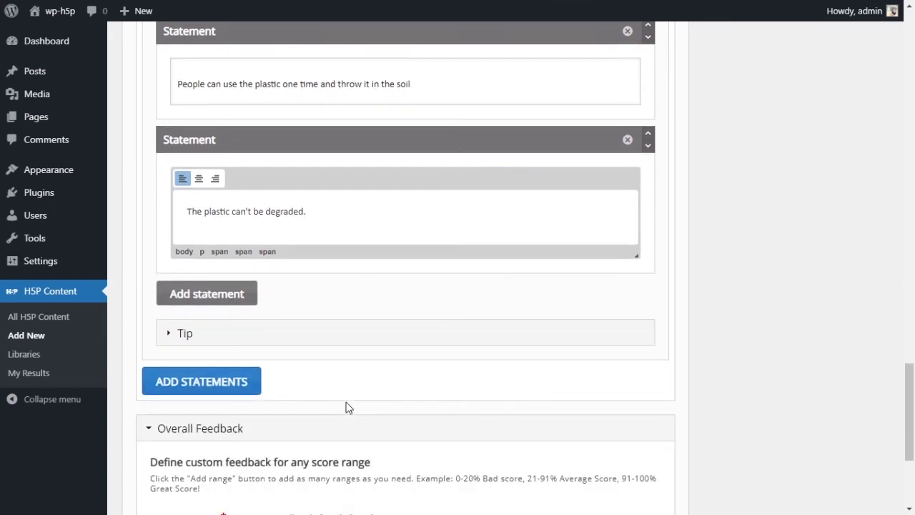
left_click(169, 334)
left_click(269, 392)
type("The")
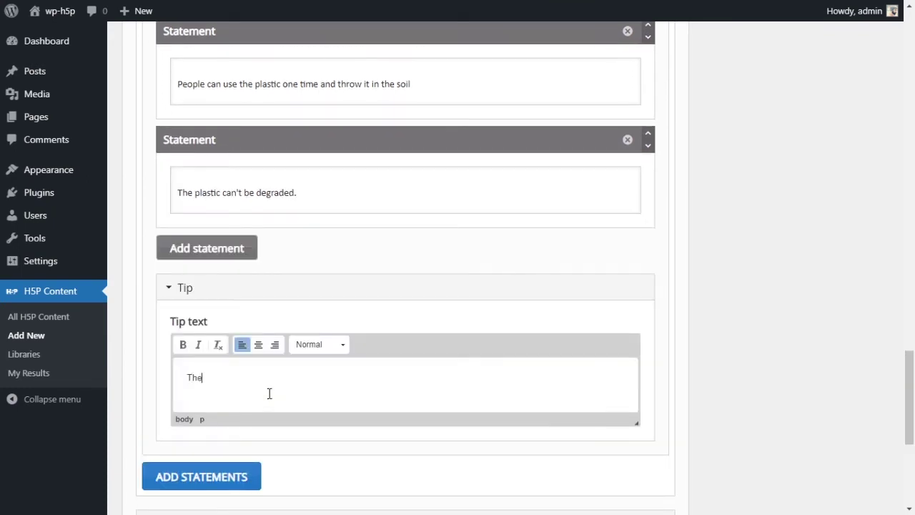
type("a")
type("Read")
type(" the sec")
type("ond paragraph")
left_click(189, 290)
Step: Collapse all three sets of statements in the summary
scroll(541, 319, "up", 5)
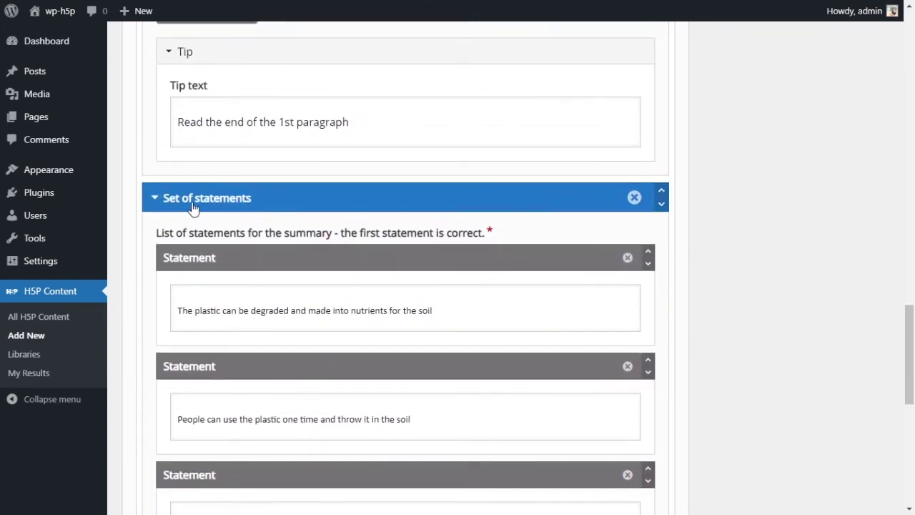
left_click(203, 198)
scroll(216, 184, "up", 8)
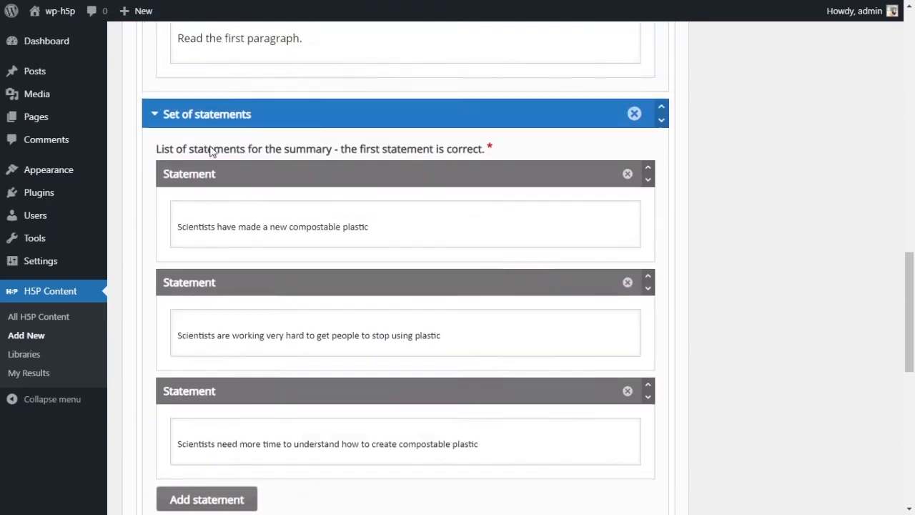
left_click(207, 159)
scroll(250, 224, "up", 10)
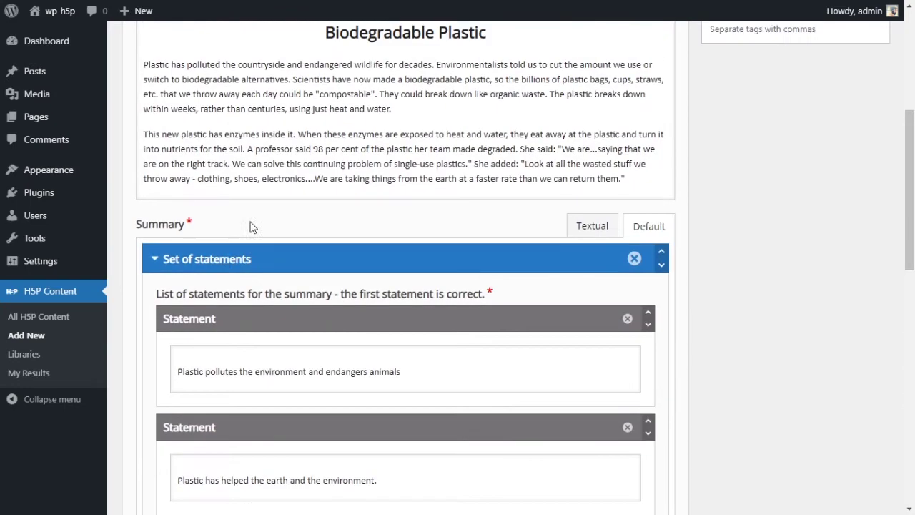
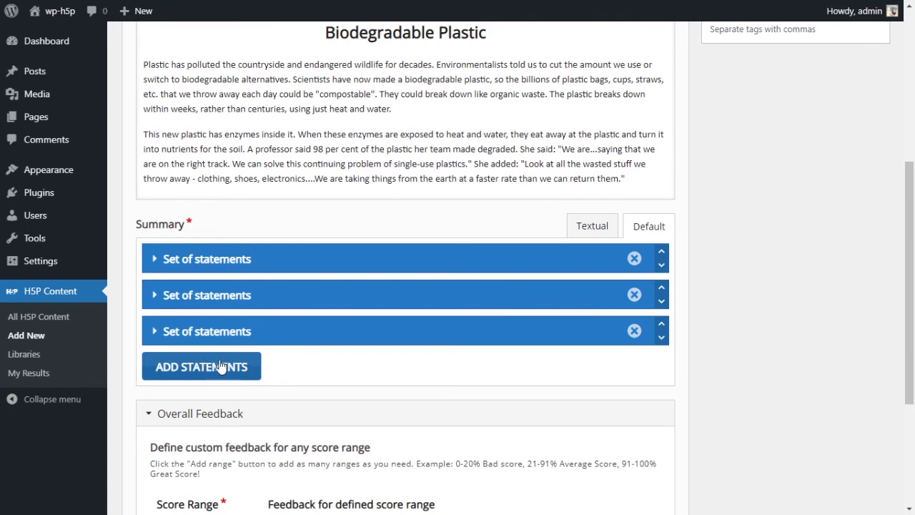
Step: Examine the article and the overall feedback settings for custom score ranges
scroll(415, 357, "up", 1)
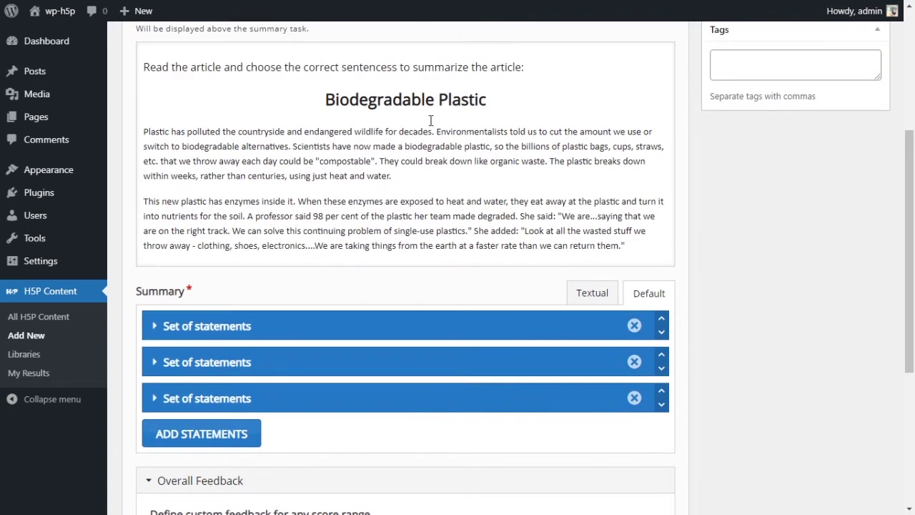
scroll(486, 331, "down", 4)
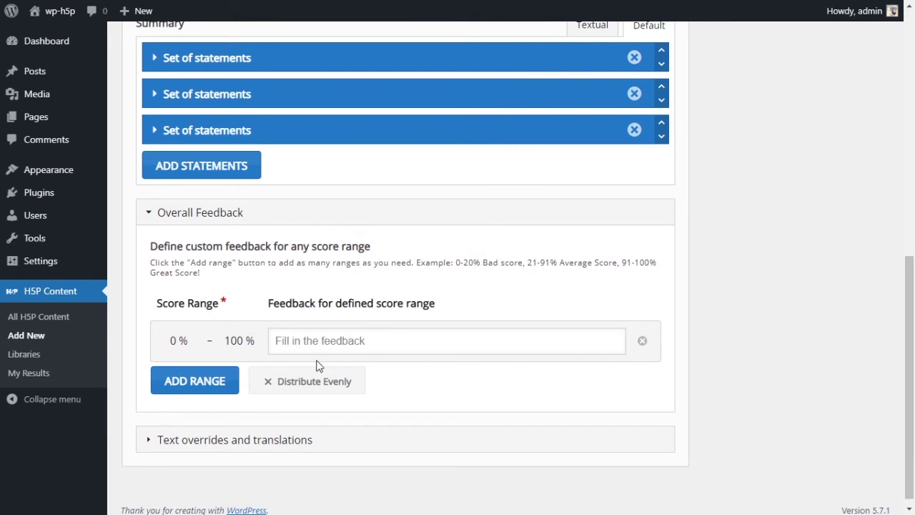
left_click(302, 339)
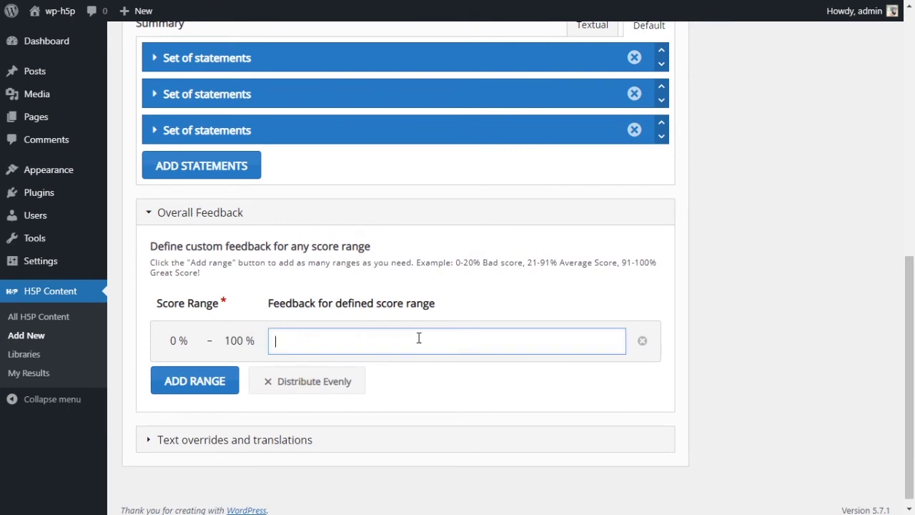
scroll(450, 329, "down", 1)
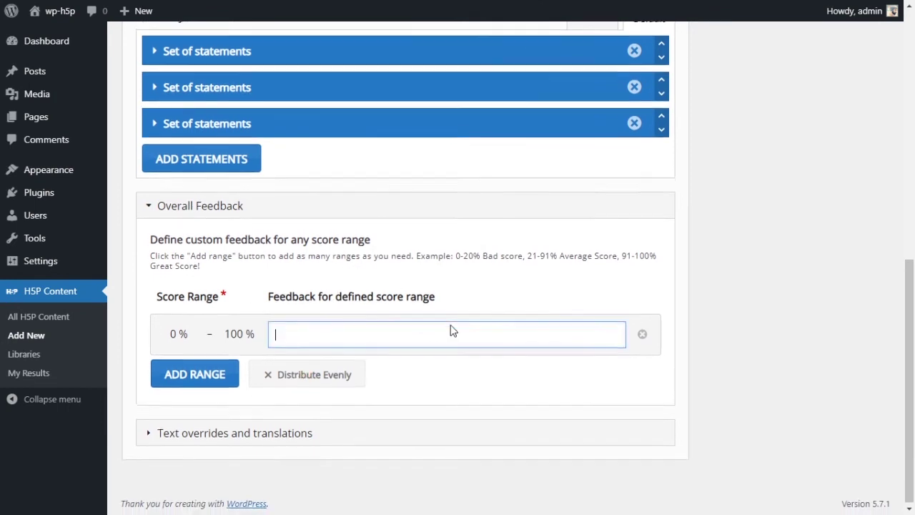
left_click(529, 377)
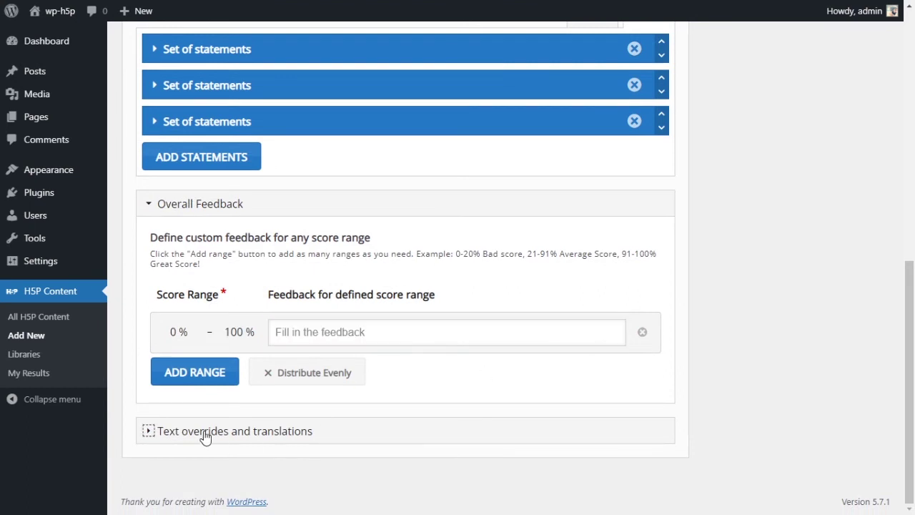
Step: Expand the text overrides and translations down to the Summary labels and examine the texts that can be edited
key("Return")
scroll(483, 365, "down", 2)
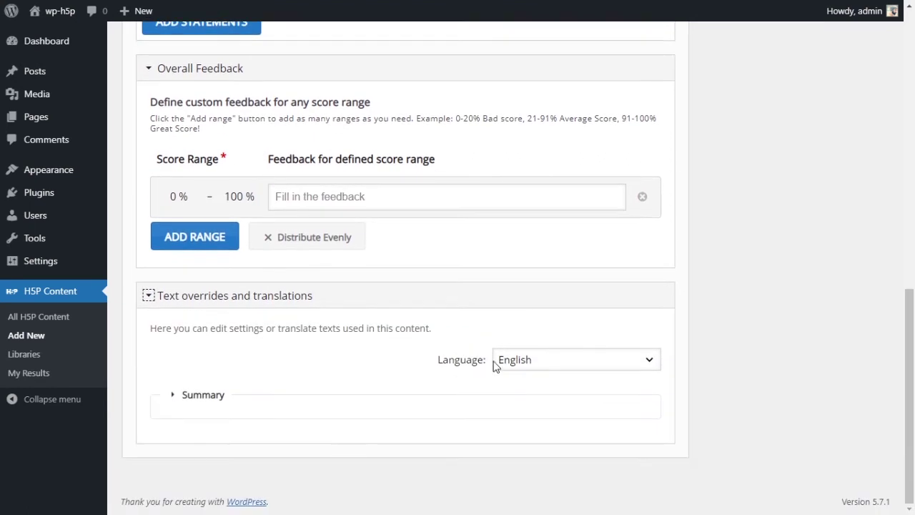
left_click(206, 398)
scroll(558, 326, "down", 3)
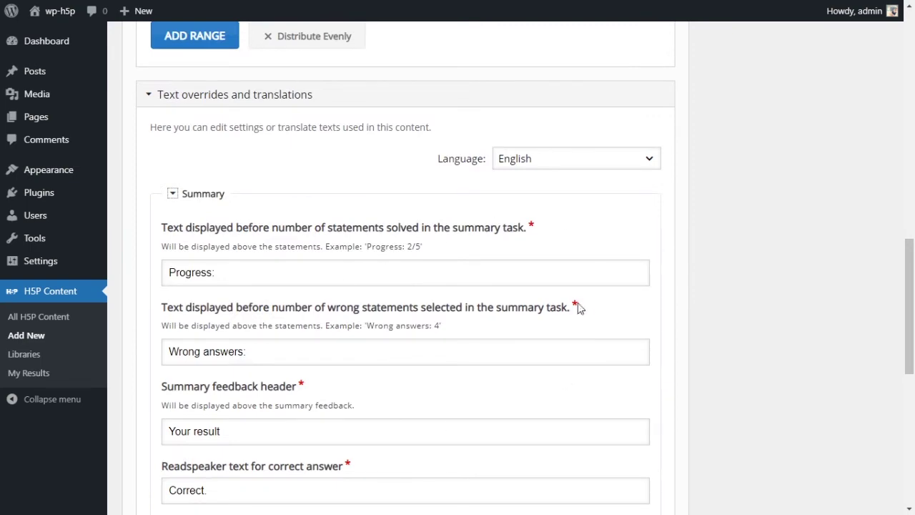
scroll(441, 337, "up", 4)
scroll(433, 339, "down", 3)
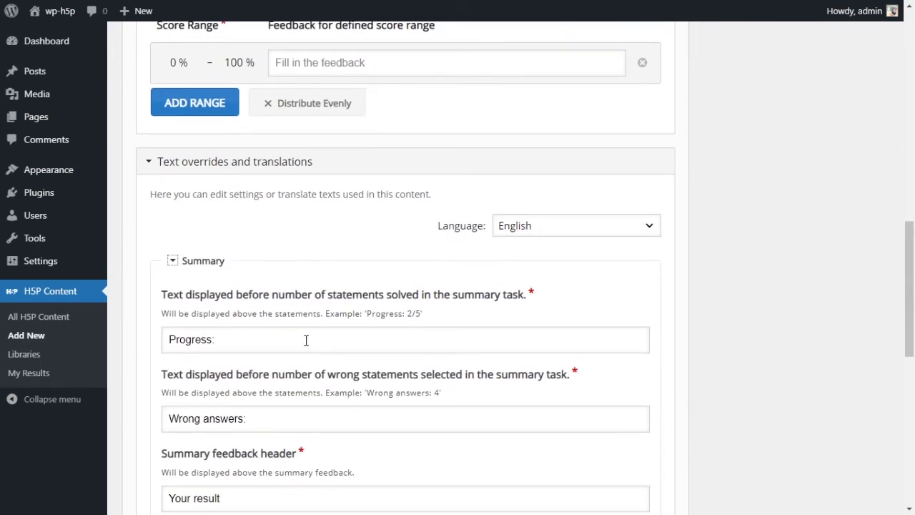
scroll(289, 342, "down", 2)
scroll(286, 342, "up", 5)
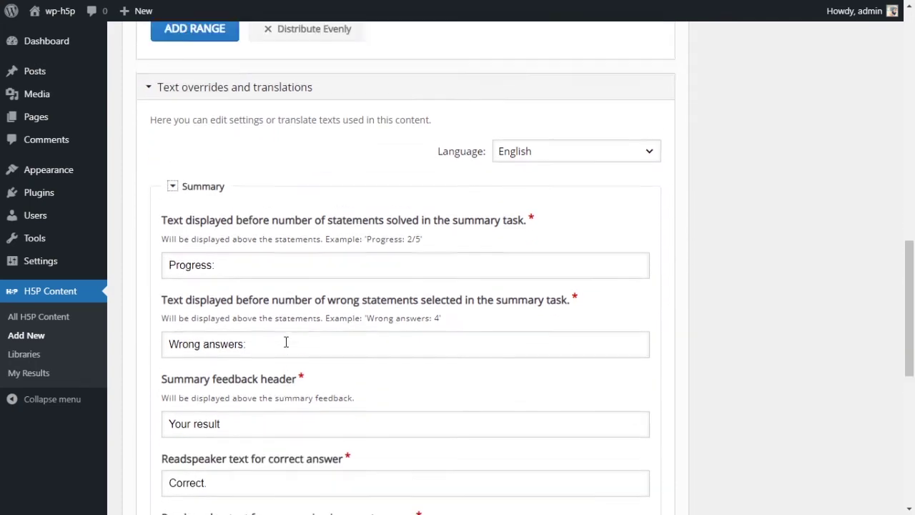
Step: Review the completed form, from the title and article to the statement sets, overall feedback and text overrides
scroll(286, 342, "up", 1)
scroll(693, 335, "up", 6)
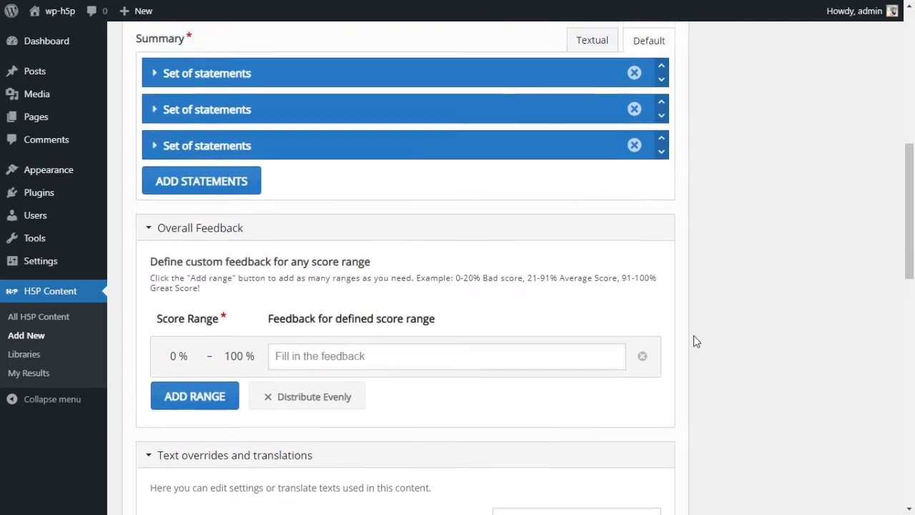
scroll(691, 341, "up", 1)
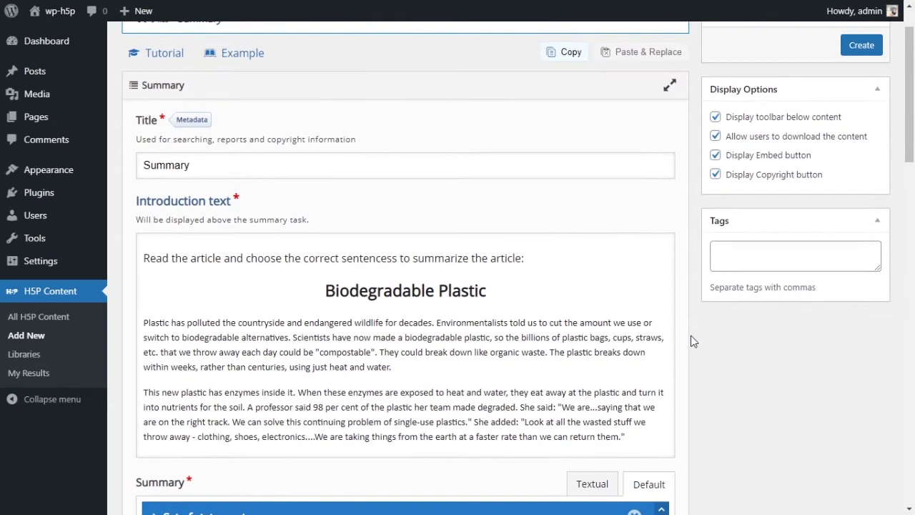
scroll(574, 341, "down", 9)
scroll(364, 261, "up", 4)
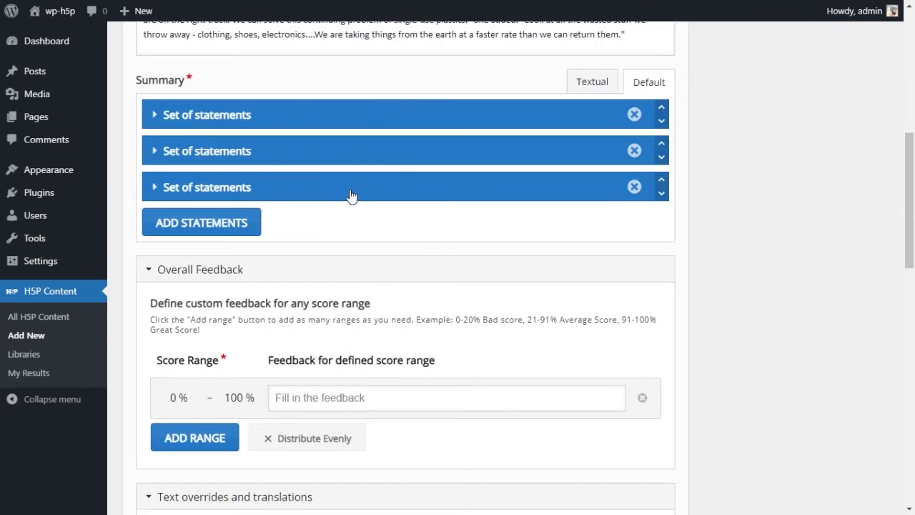
scroll(368, 203, "down", 1)
scroll(236, 272, "down", 2)
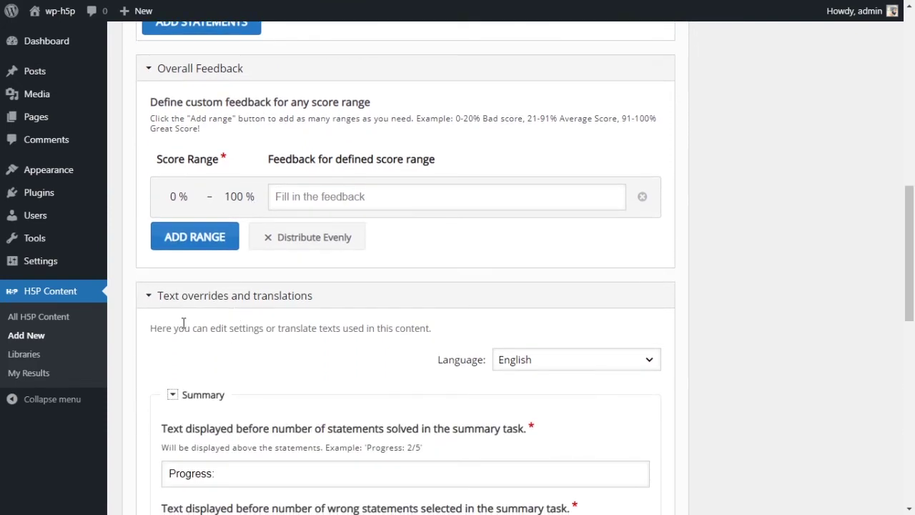
Step: Disable the display of the toolbar below the content in the display options
scroll(476, 318, "up", 4)
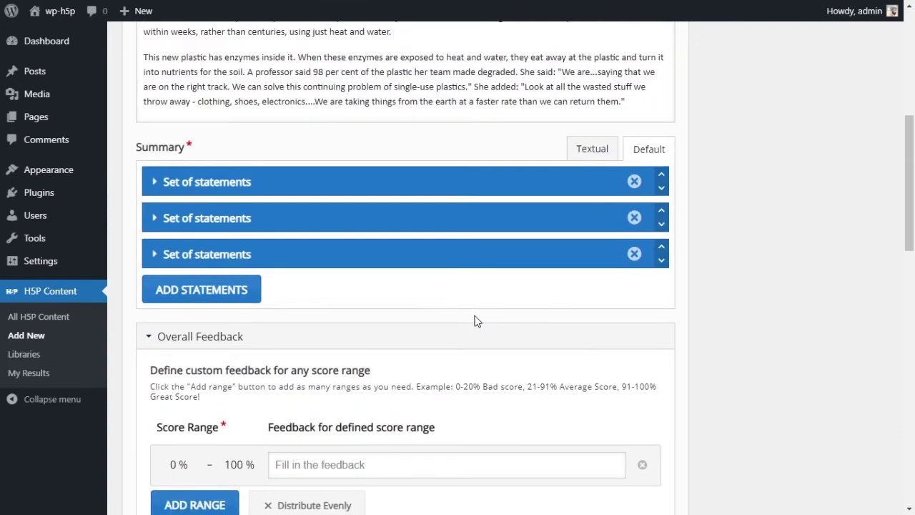
scroll(605, 319, "up", 3)
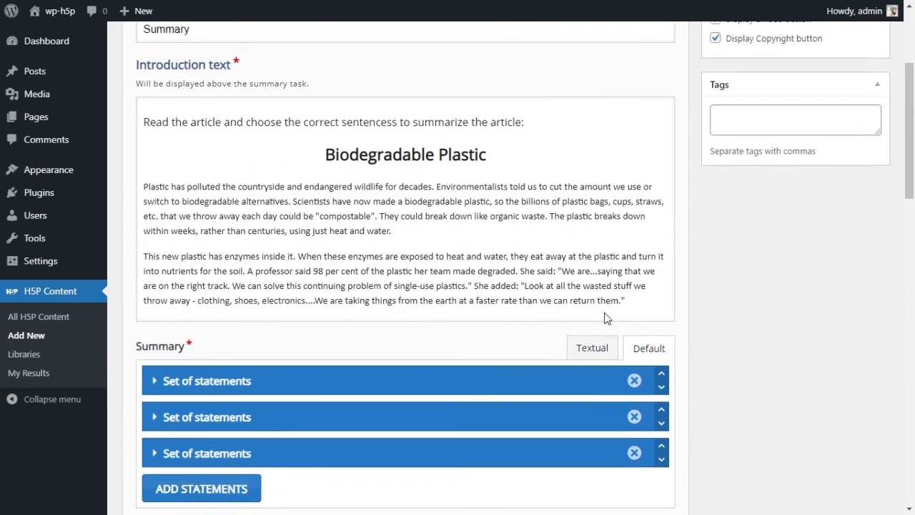
scroll(606, 303, "up", 3)
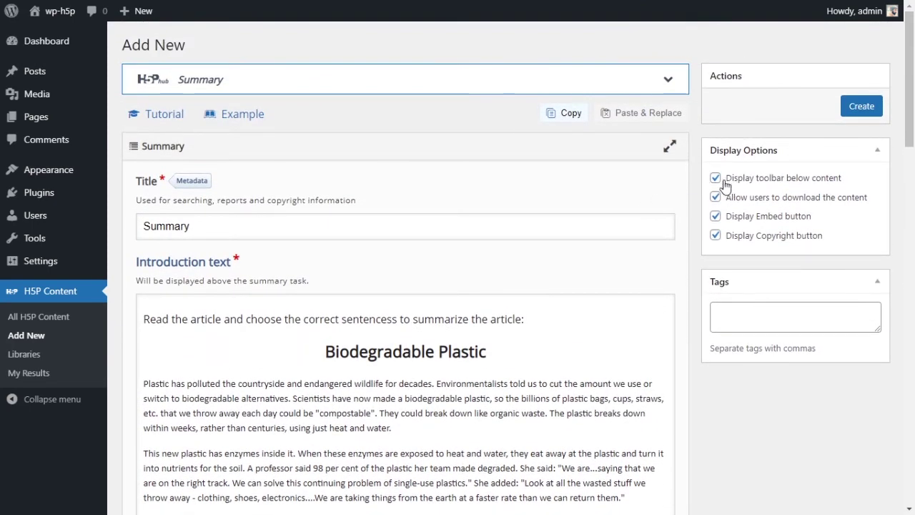
left_click(715, 179)
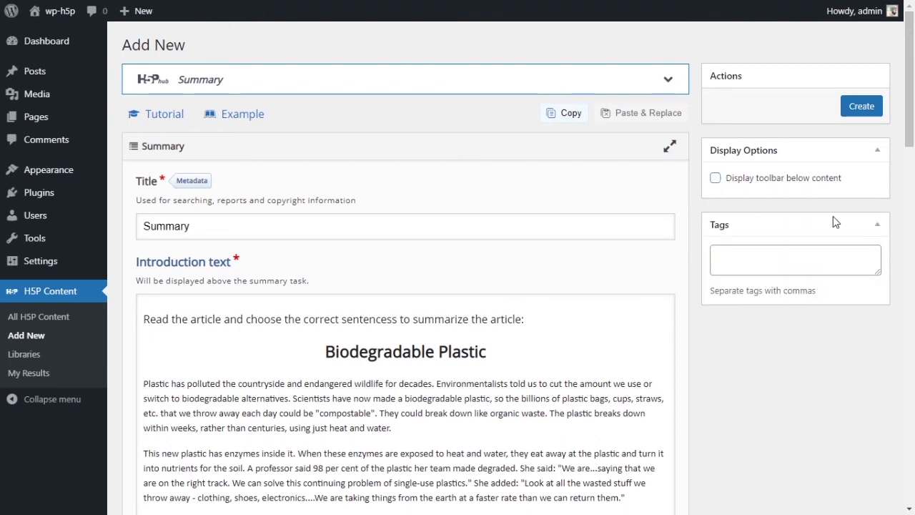
Step: Create the Summary activity and examine its instruction, the Biodegradable Plastic article and the first tip
left_click(863, 116)
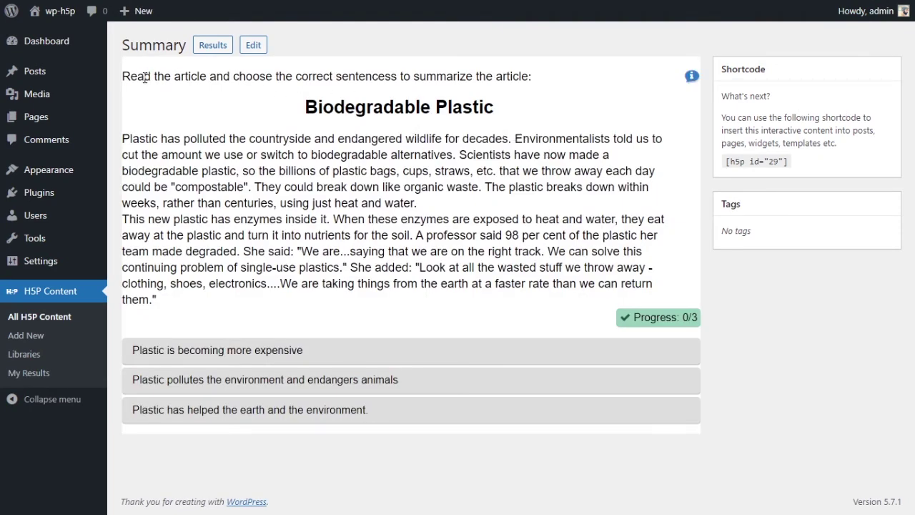
left_click_drag(132, 77, 526, 77)
left_click(532, 90)
left_click_drag(297, 113, 477, 303)
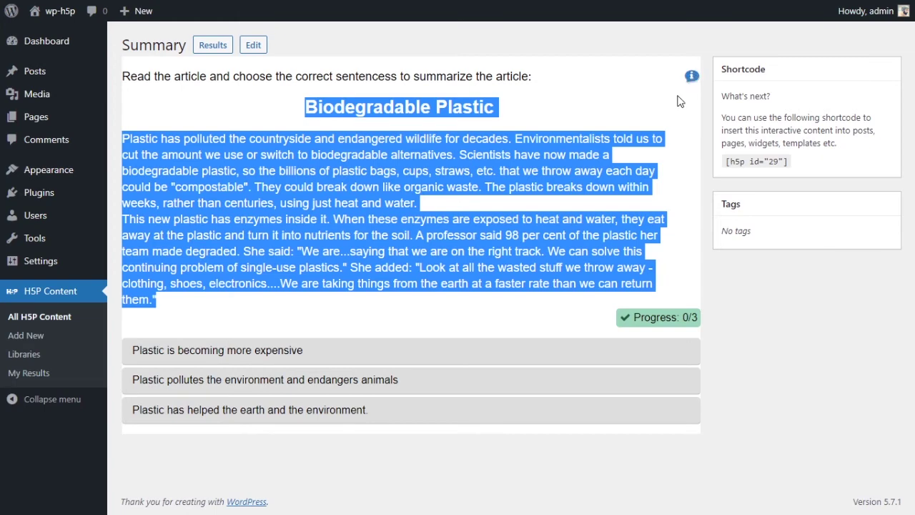
left_click(692, 77)
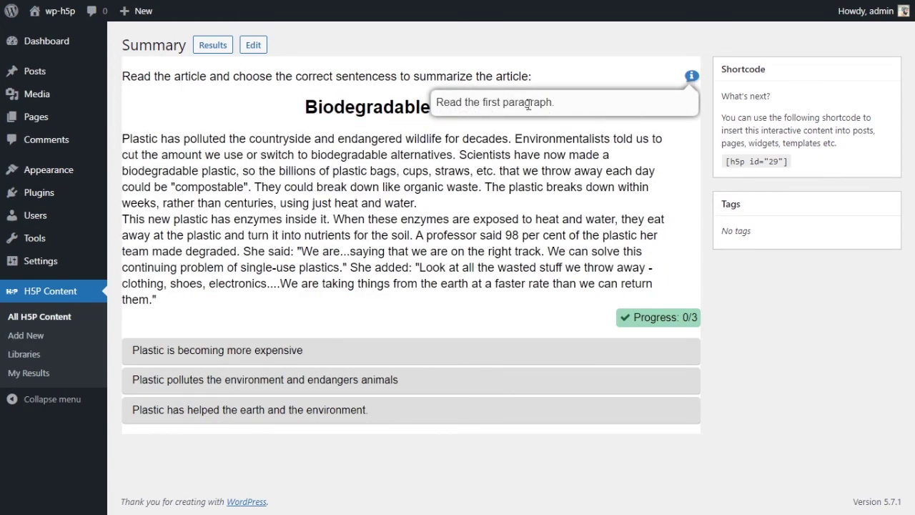
left_click(422, 222)
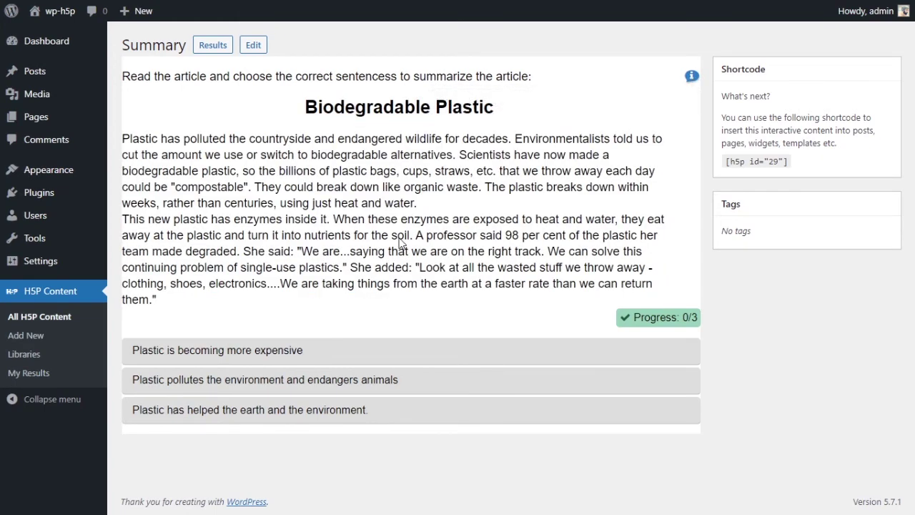
Step: Answer the first statement set in the preview with "Plastic pollutes the environment and endangers animals" and examine the accepted sentence
left_click(261, 389)
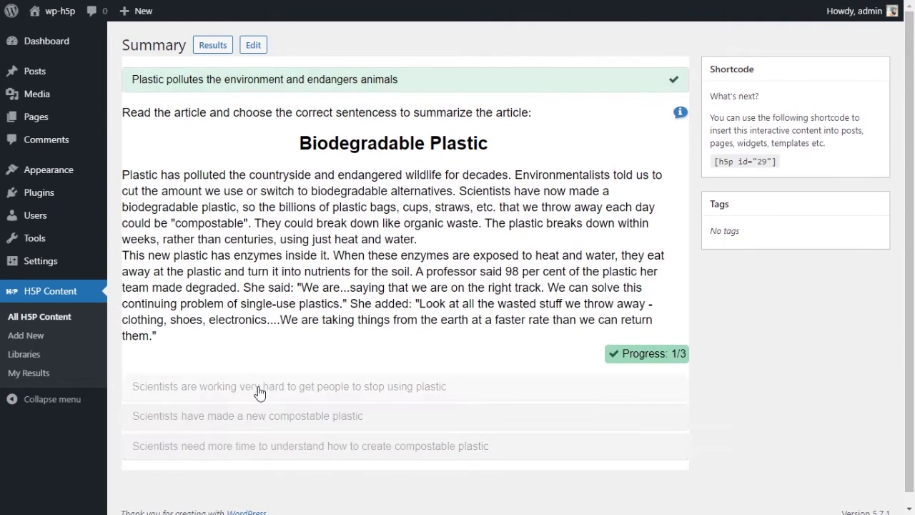
left_click_drag(133, 83, 450, 85)
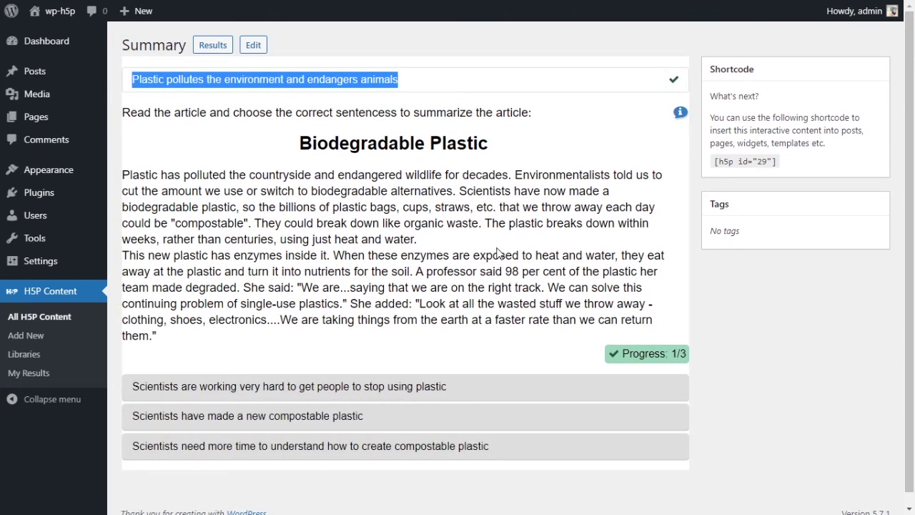
left_click(462, 355)
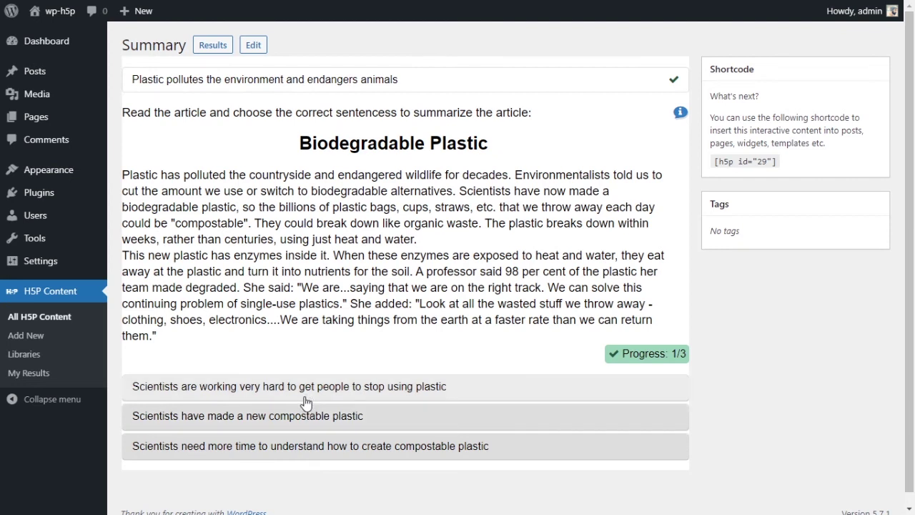
Step: Test the second set with the "need more time" and "working very hard" statements, followed by "Scientists have made a new compostable plastic"
left_click(374, 451)
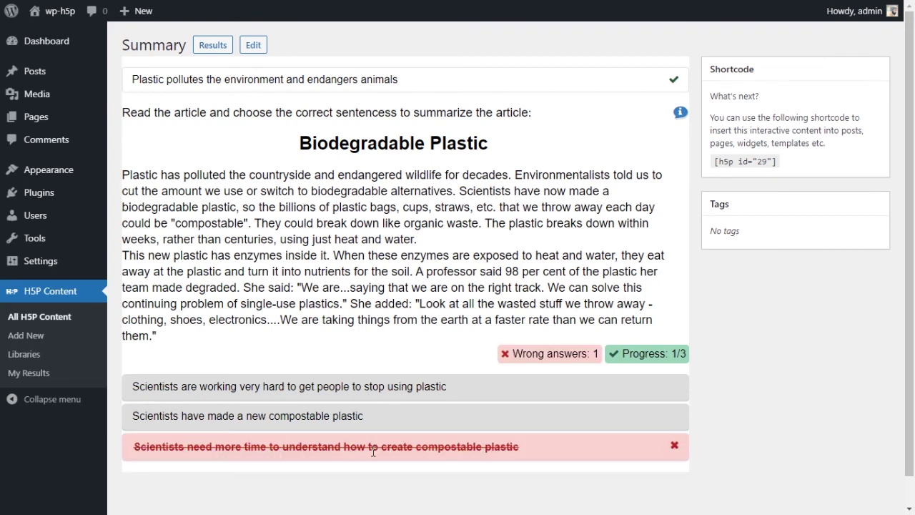
left_click_drag(519, 354, 603, 361)
left_click(585, 355)
left_click(306, 392)
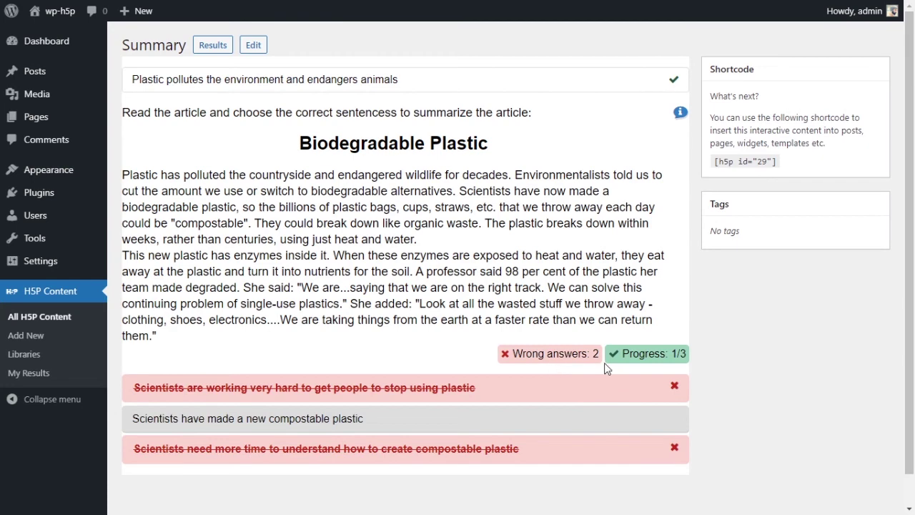
left_click(330, 415)
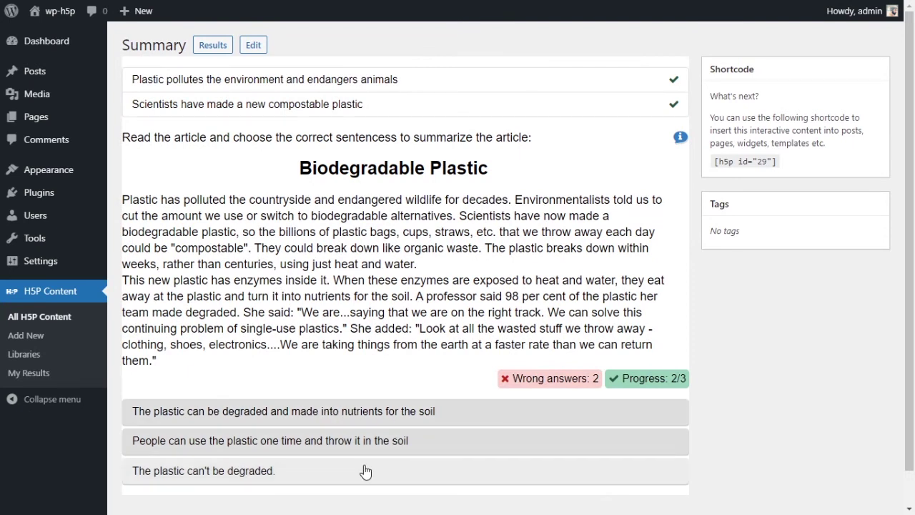
Step: Answer the last set with "The plastic can be degraded and made into nutrients for the soil" and examine the progress, wrong answers and score
left_click(302, 422)
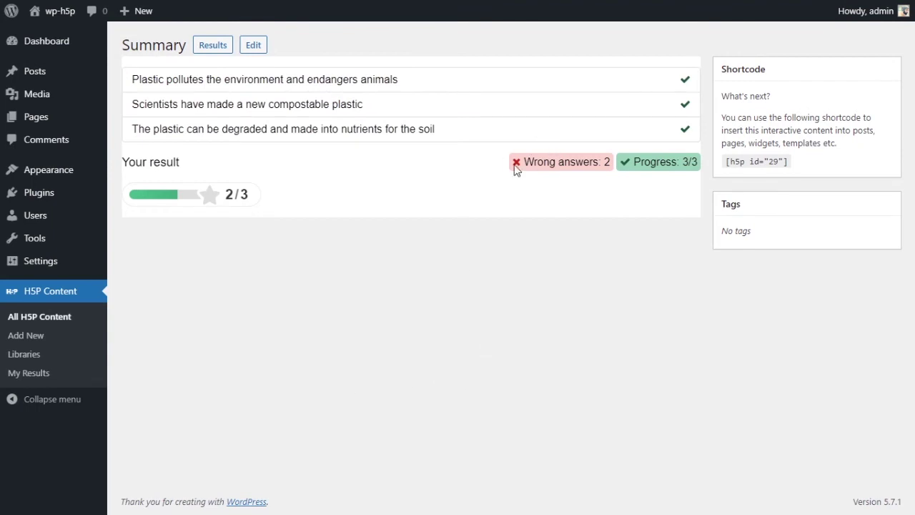
left_click_drag(635, 162, 701, 161)
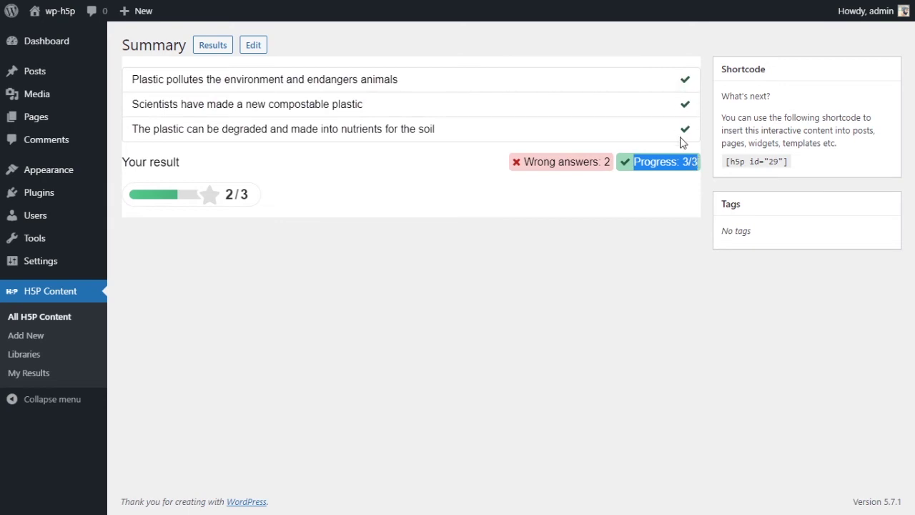
left_click_drag(526, 161, 611, 166)
left_click(457, 179)
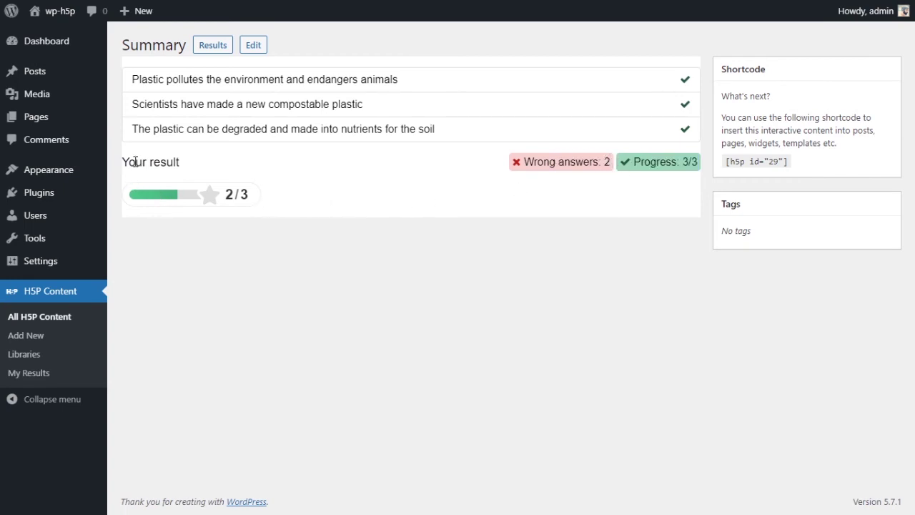
left_click_drag(132, 162, 288, 210)
left_click(286, 203)
Step: Copy the activity's H5P shortcode
triple_click(759, 164)
left_click(750, 174)
left_click_drag(727, 161, 786, 162)
key("ctrl+c")
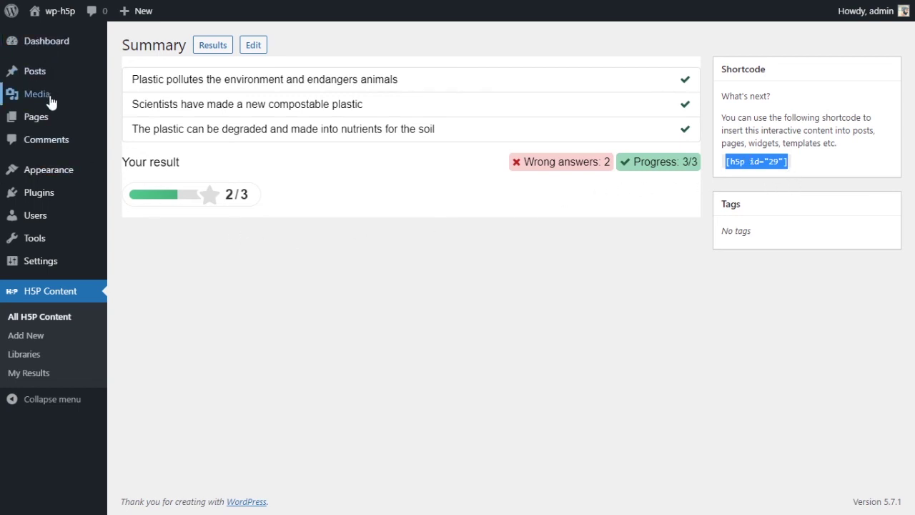
Step: Start a new post and title it "#14 Summary"
mouse_move(49, 120)
mouse_move(39, 80)
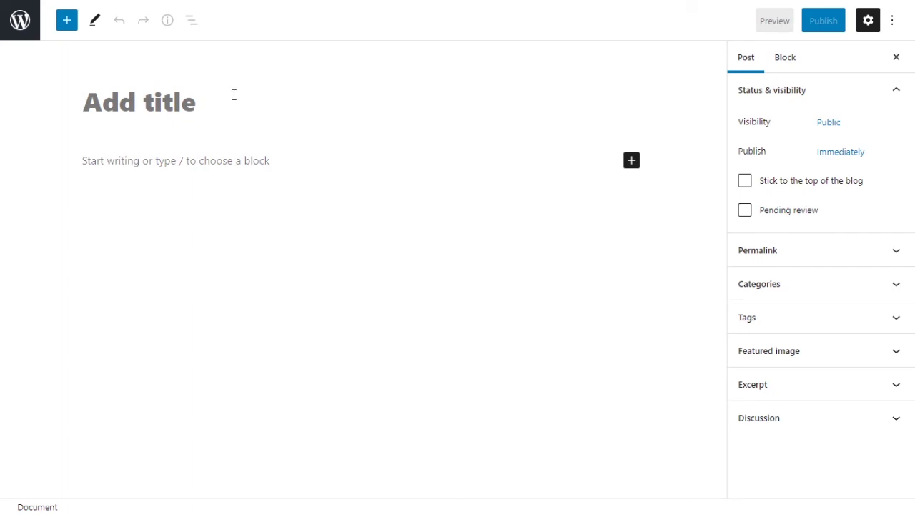
type("#")
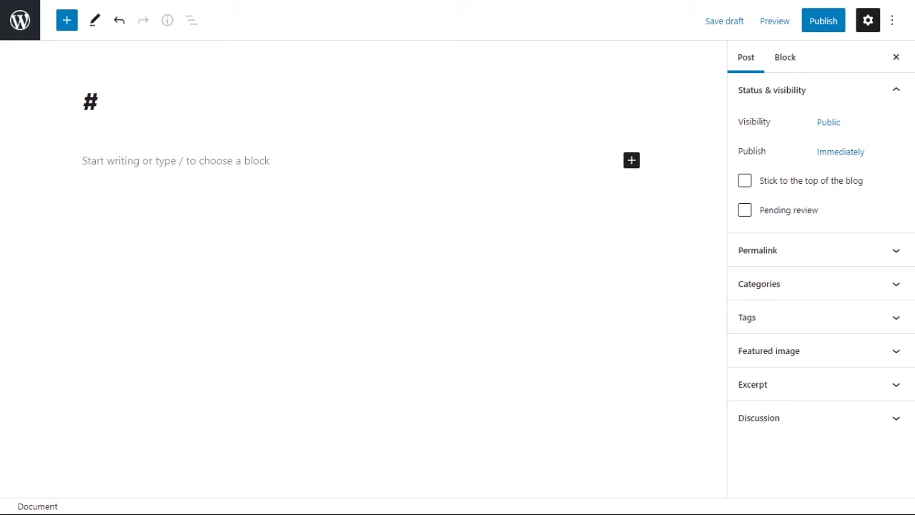
type("14 ")
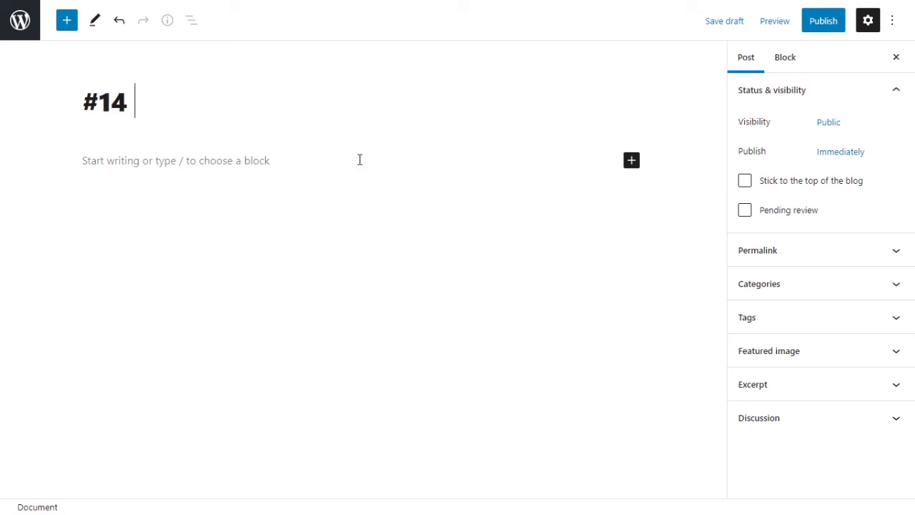
type("SUmmary")
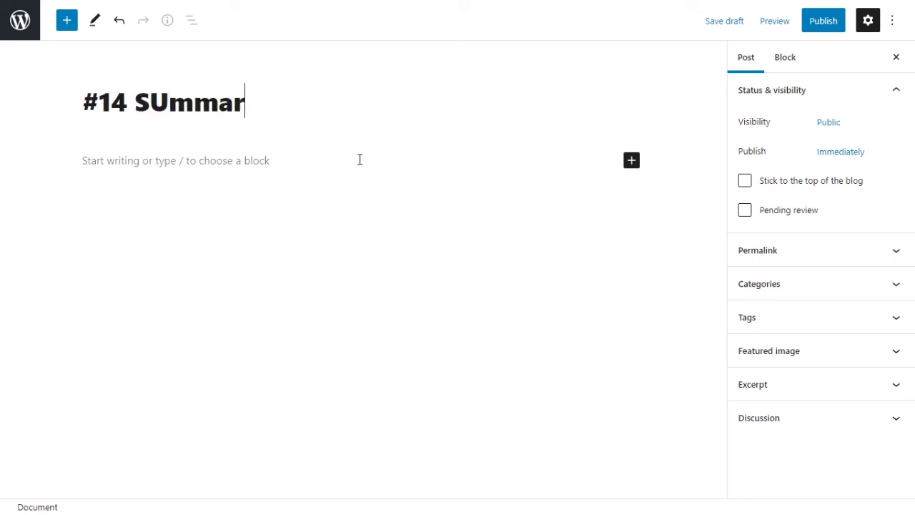
key("Left")
key("Left")
key("Left")
key("Left")
key("BackSpace")
type("u")
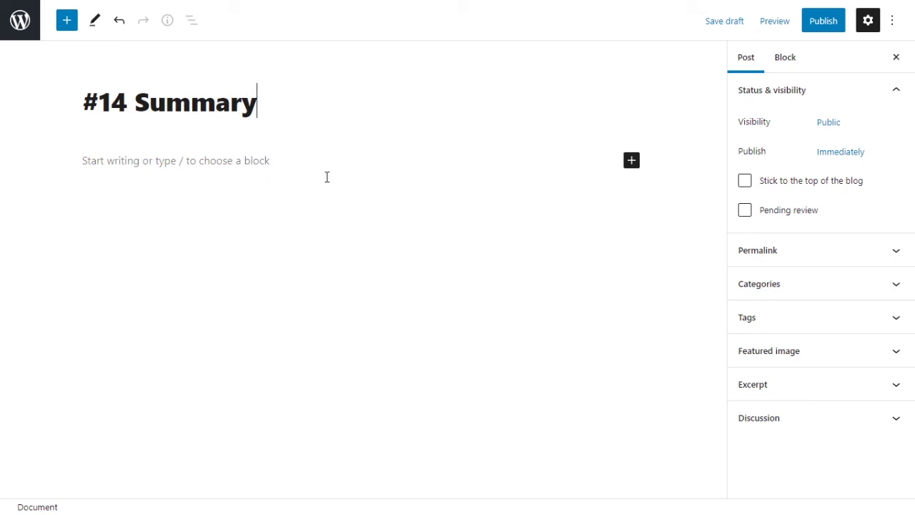
Step: Insert a Shortcode block below the title and paste [h5p id="29"] into it
left_click(321, 164)
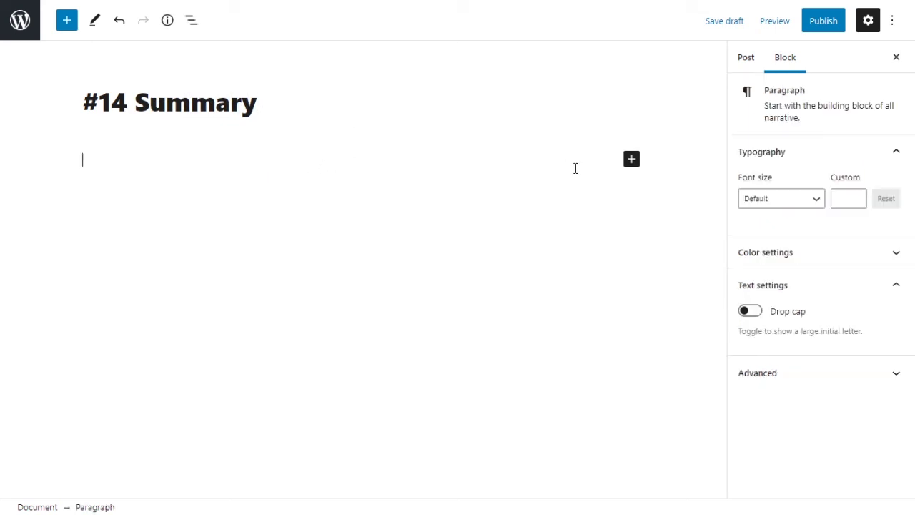
left_click(632, 161)
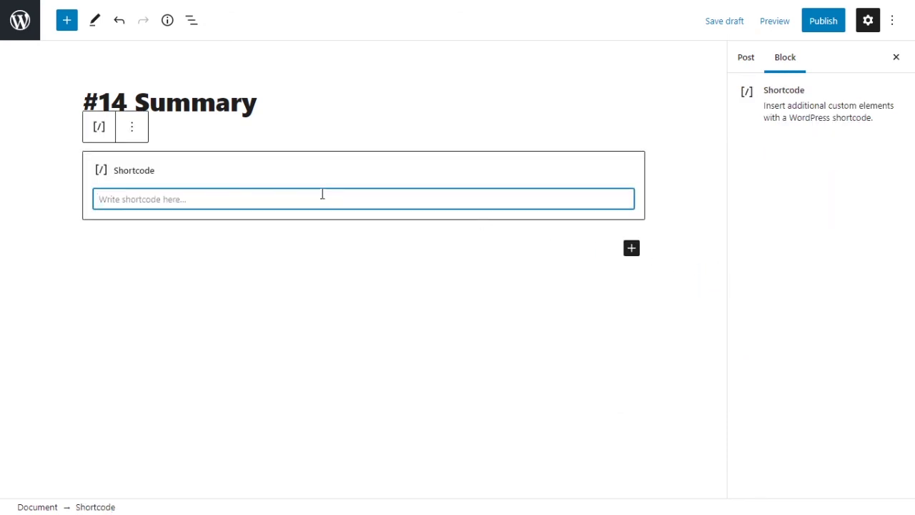
key("ctrl+v")
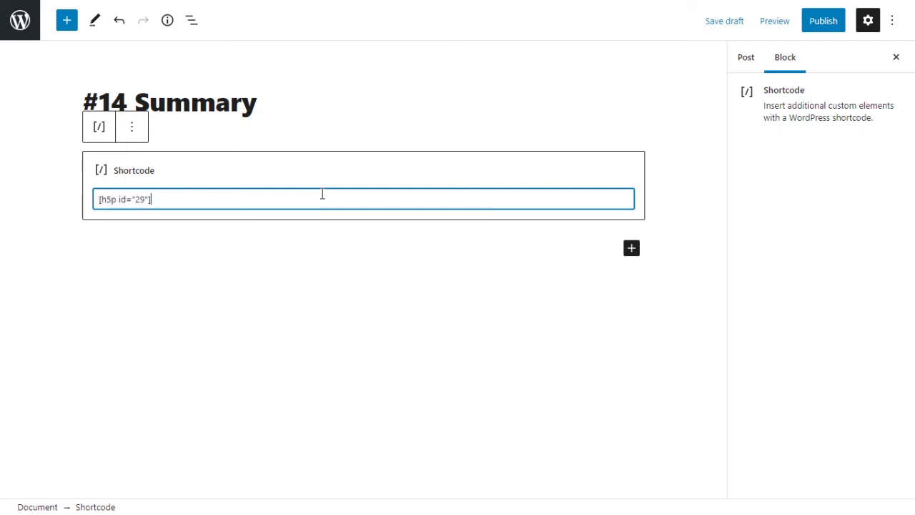
left_click(184, 250)
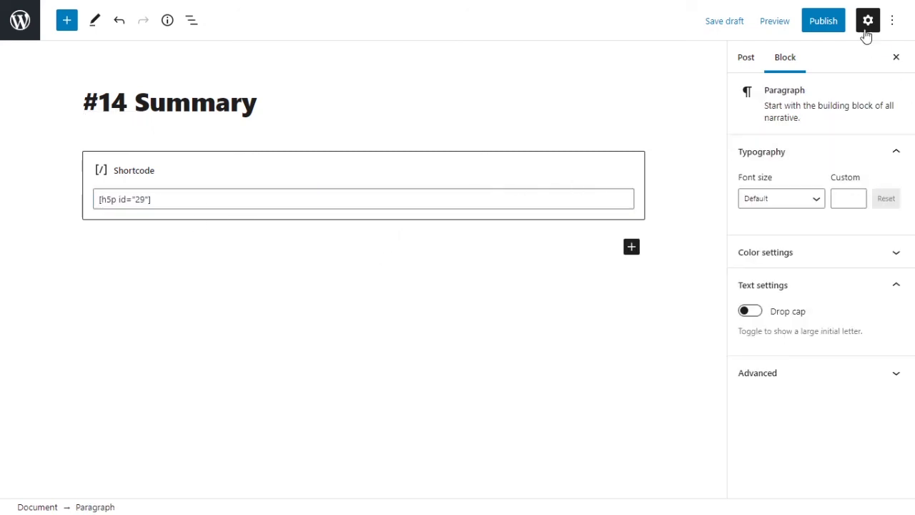
Step: Publish the "#14 Summary" post and view it on the site
left_click(838, 26)
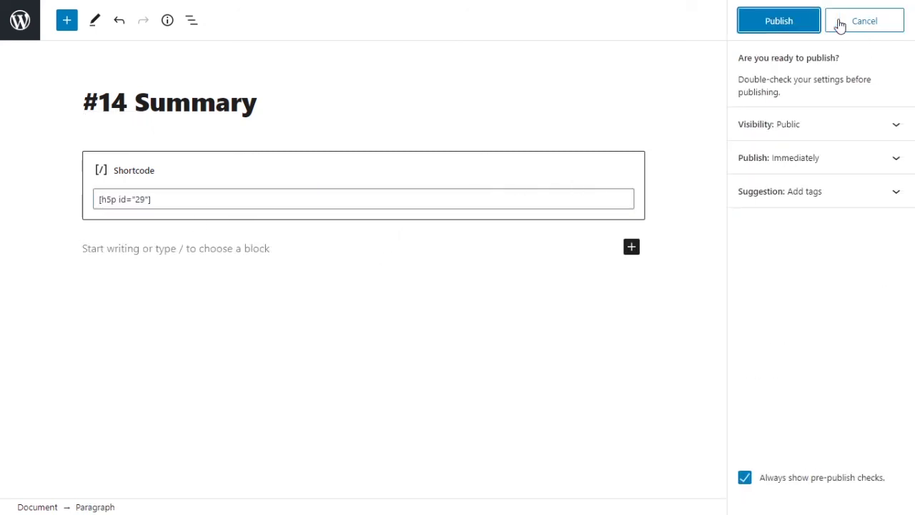
left_click(794, 33)
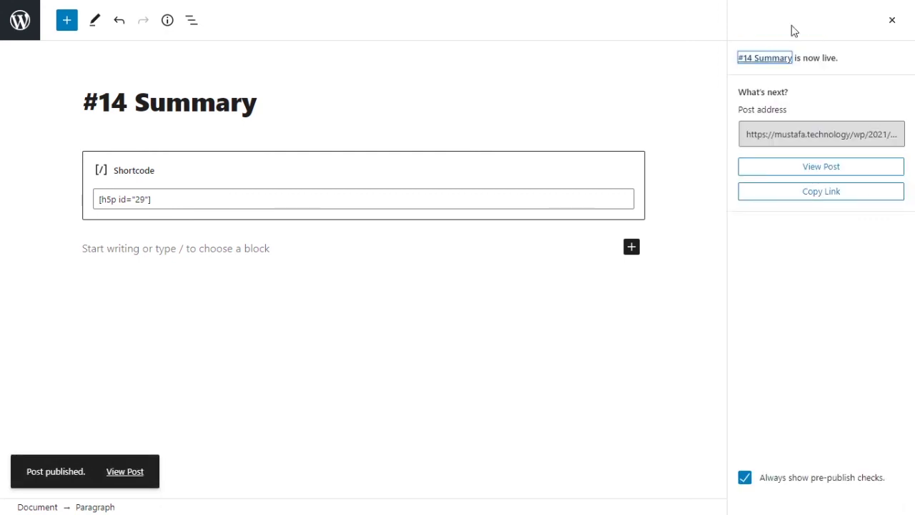
left_click(825, 172)
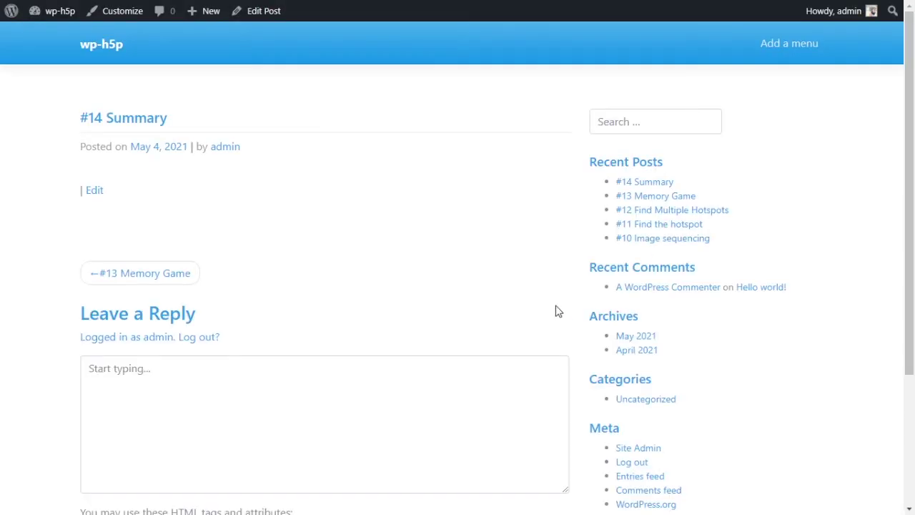
Step: Read the first tip in the published post, and choose "Plastic has helped the earth and the environment." followed by the pollution and endangered animals statement
scroll(481, 264, "down", 2)
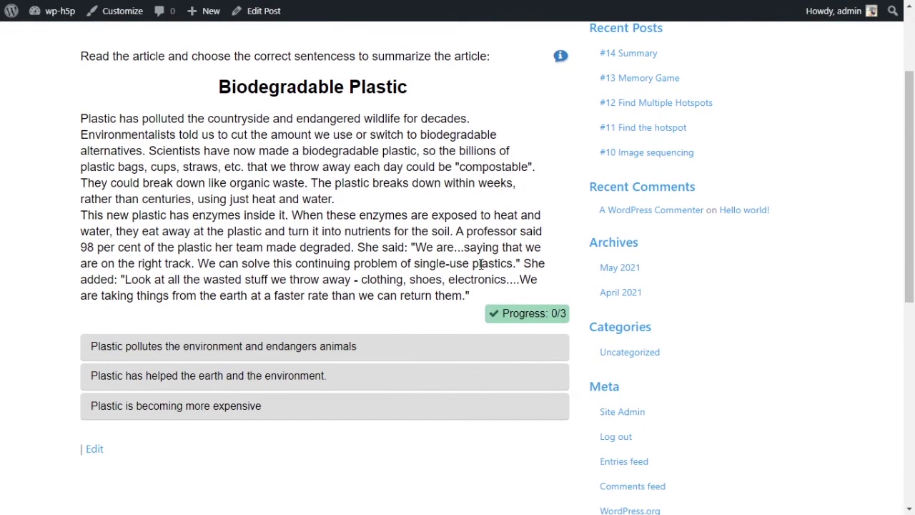
scroll(910, 179, "up", 1)
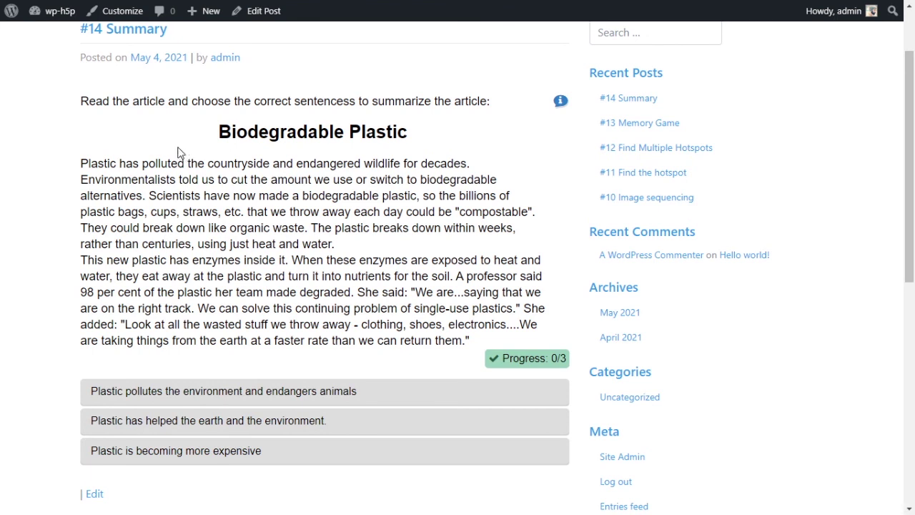
left_click(561, 101)
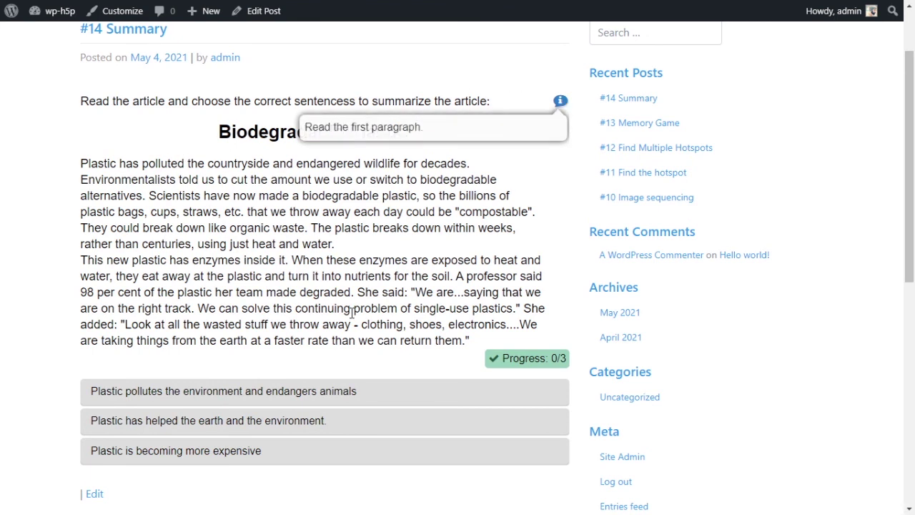
left_click(214, 422)
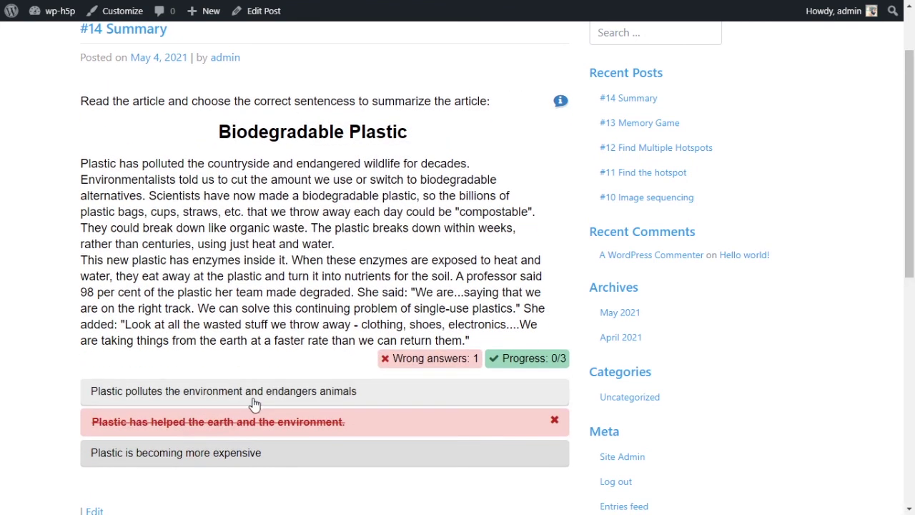
left_click(342, 404)
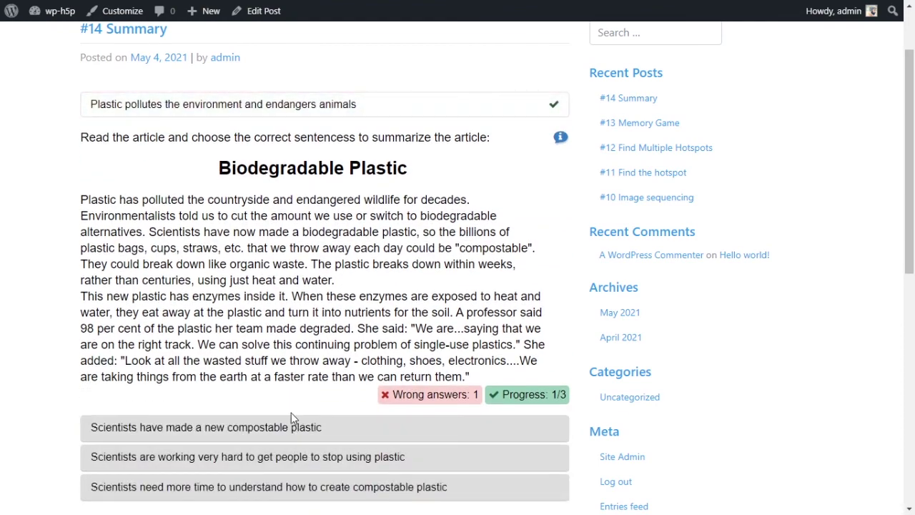
Step: Answer the second set with "Scientists are working very hard to get people to stop using plastic", followed by "Scientists have made a new compostable plastic"
left_click(267, 458)
left_click(295, 429)
scroll(316, 403, "down", 1)
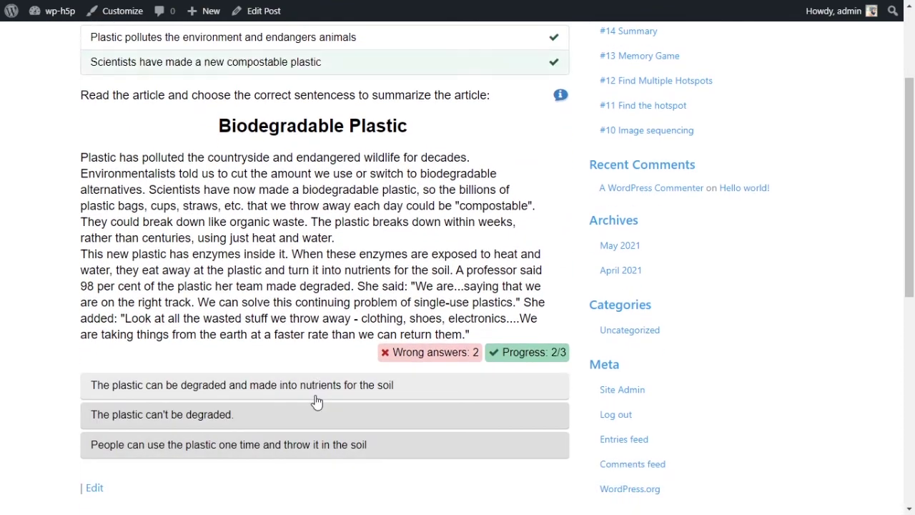
Step: Complete the published activity with the statement about plastic degrading into soil nutrients and examine the wrong answers and final score
left_click(320, 400)
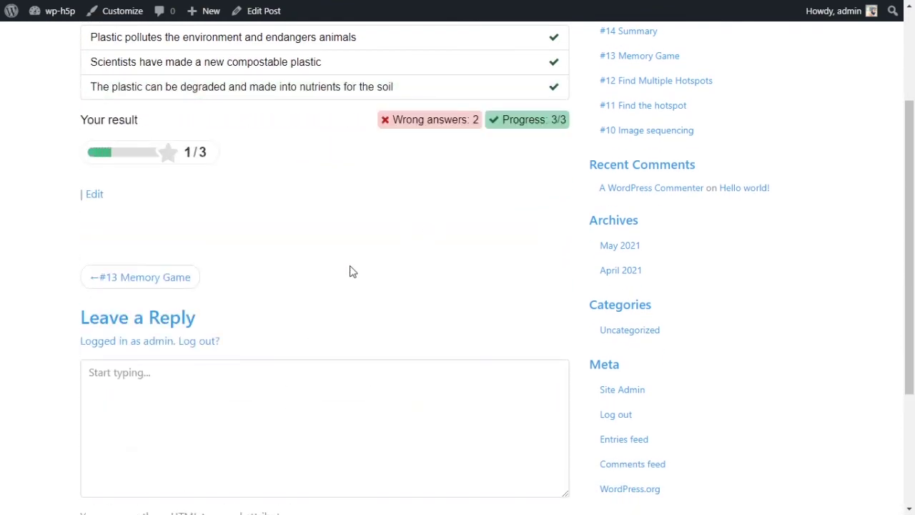
scroll(351, 272, "up", 2)
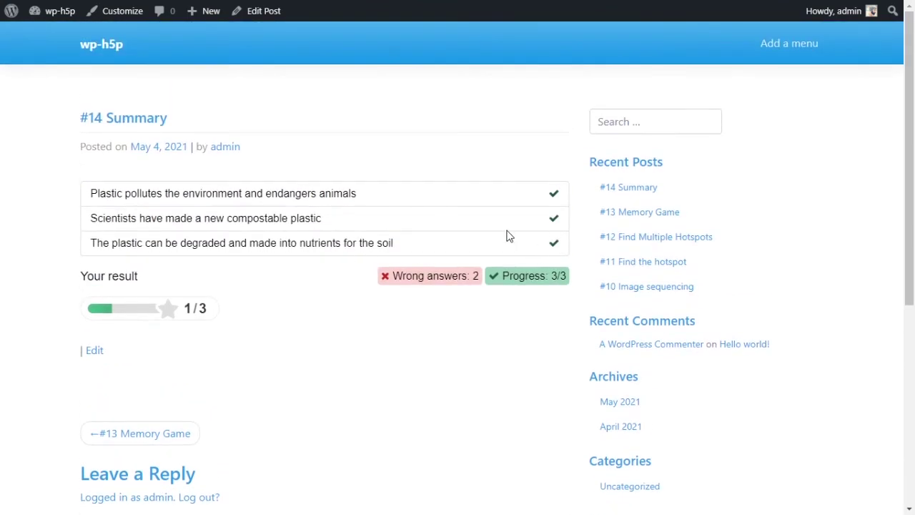
left_click_drag(442, 275, 470, 310)
left_click(469, 310)
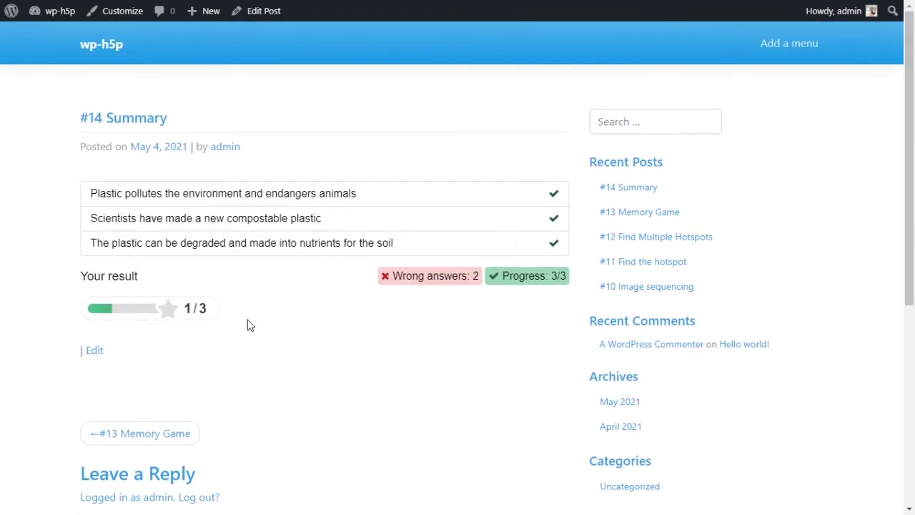